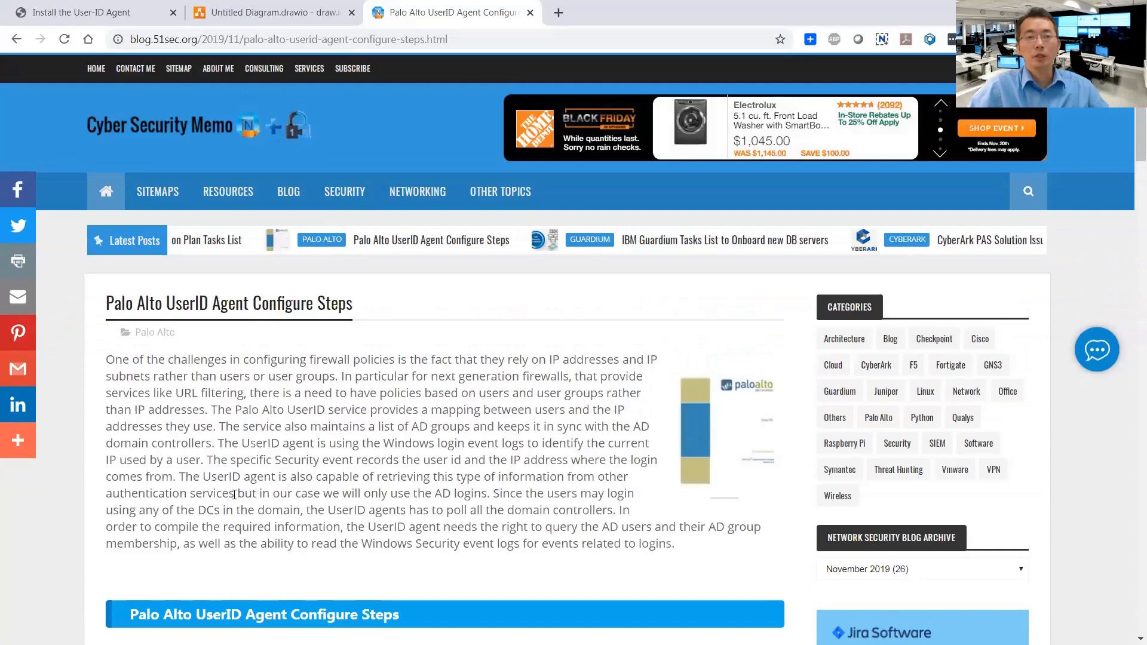
Read the simplified User-ID agent configuration steps in the blog article and bring up the draw.io network diagram.
{"action": "scroll", "coordinate": [239, 493], "scroll_direction": "down", "scroll_amount": 1}
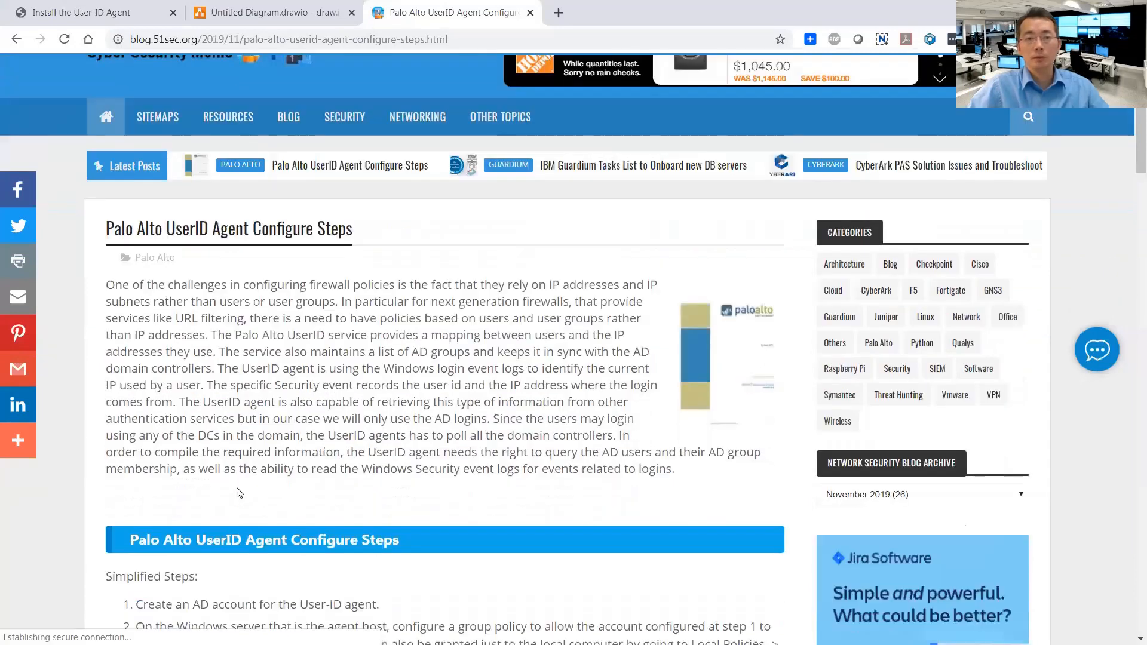
{"action": "scroll", "coordinate": [239, 492], "scroll_direction": "down", "scroll_amount": 4}
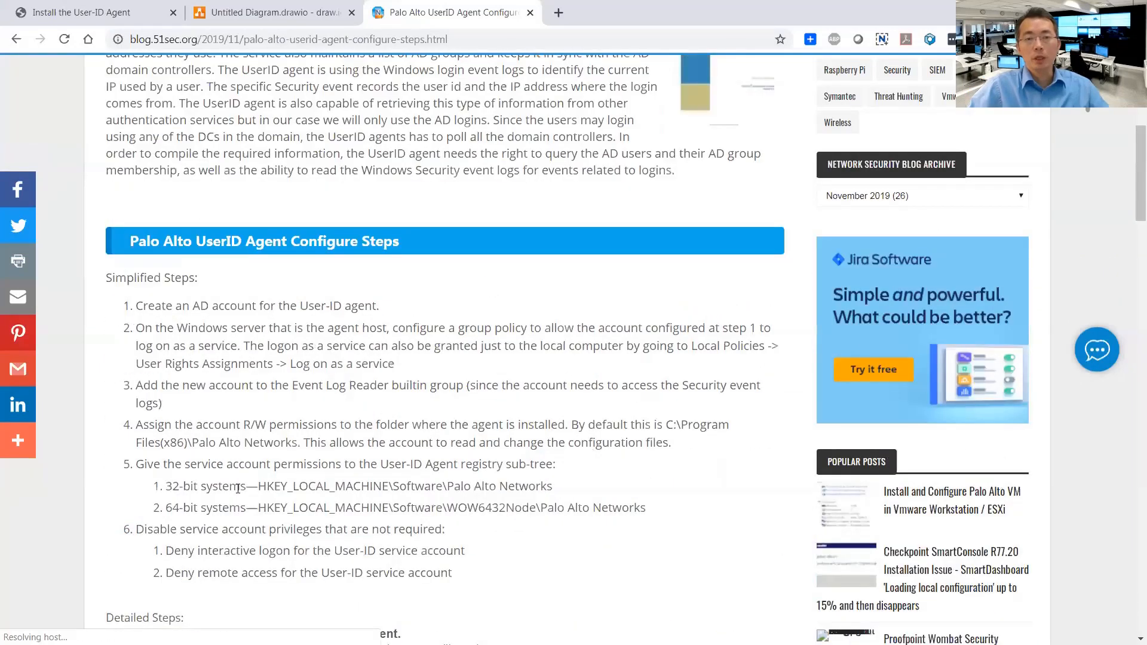
{"action": "scroll", "coordinate": [238, 489], "scroll_direction": "down", "scroll_amount": 2}
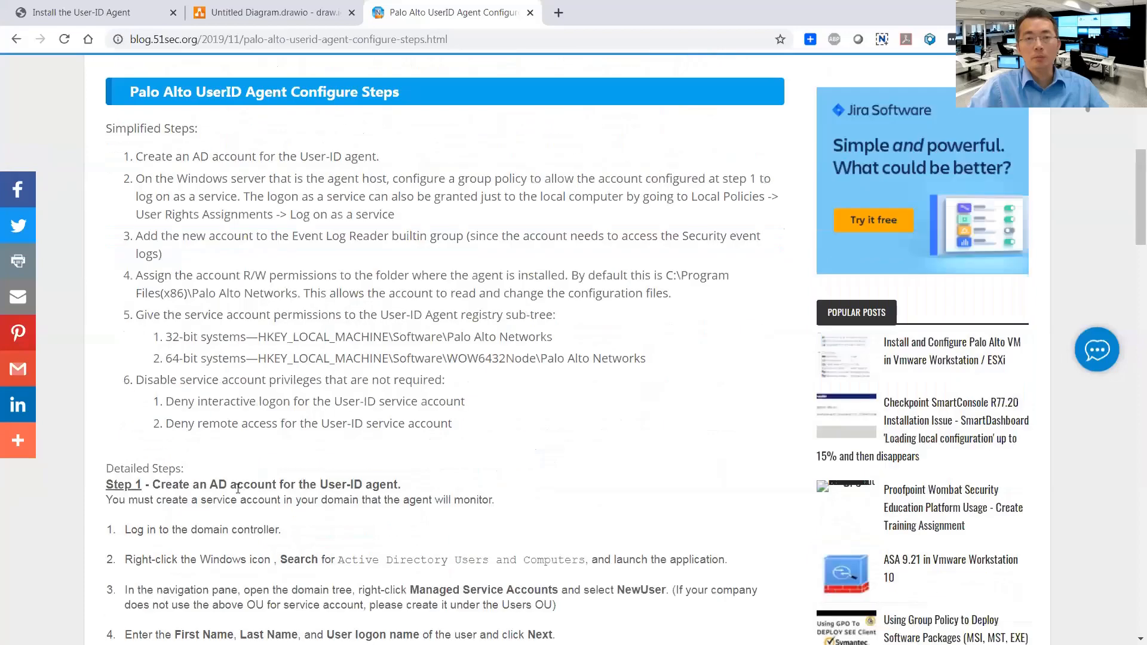
{"action": "left_click", "coordinate": [275, 12]}
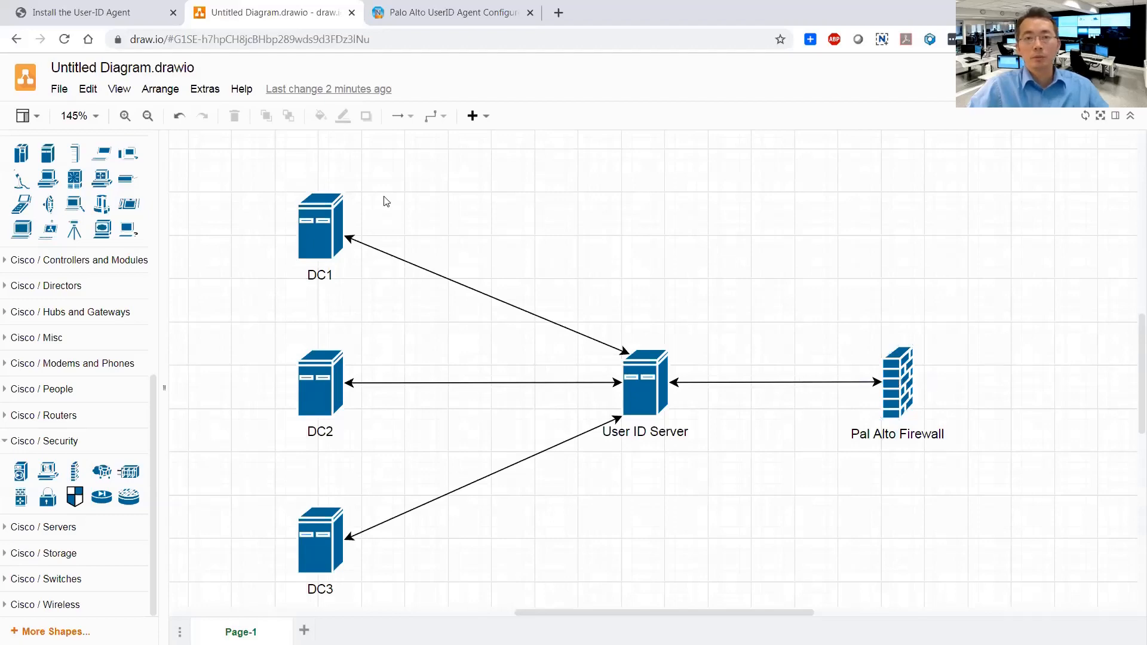
Read the service account and agent placement instructions in the Install the User-ID Agent documentation.
{"action": "key", "text": "ctrl+shift+Tab"}
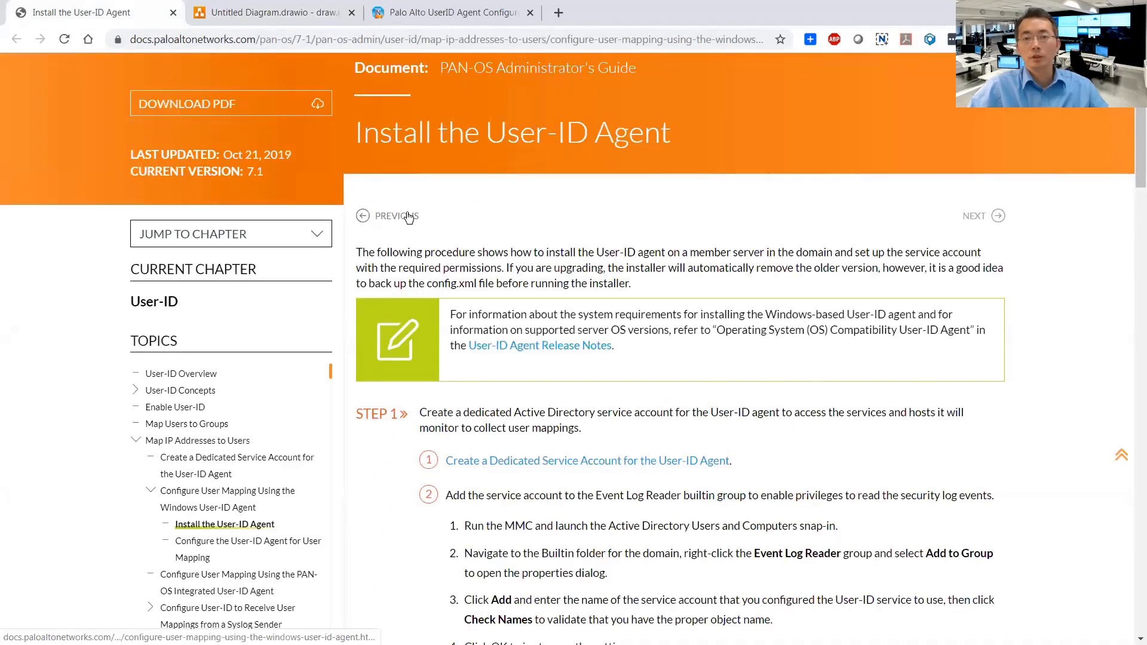
{"action": "scroll", "coordinate": [409, 217], "scroll_direction": "down", "scroll_amount": 5}
{"action": "scroll", "coordinate": [408, 217], "scroll_direction": "up", "scroll_amount": 2}
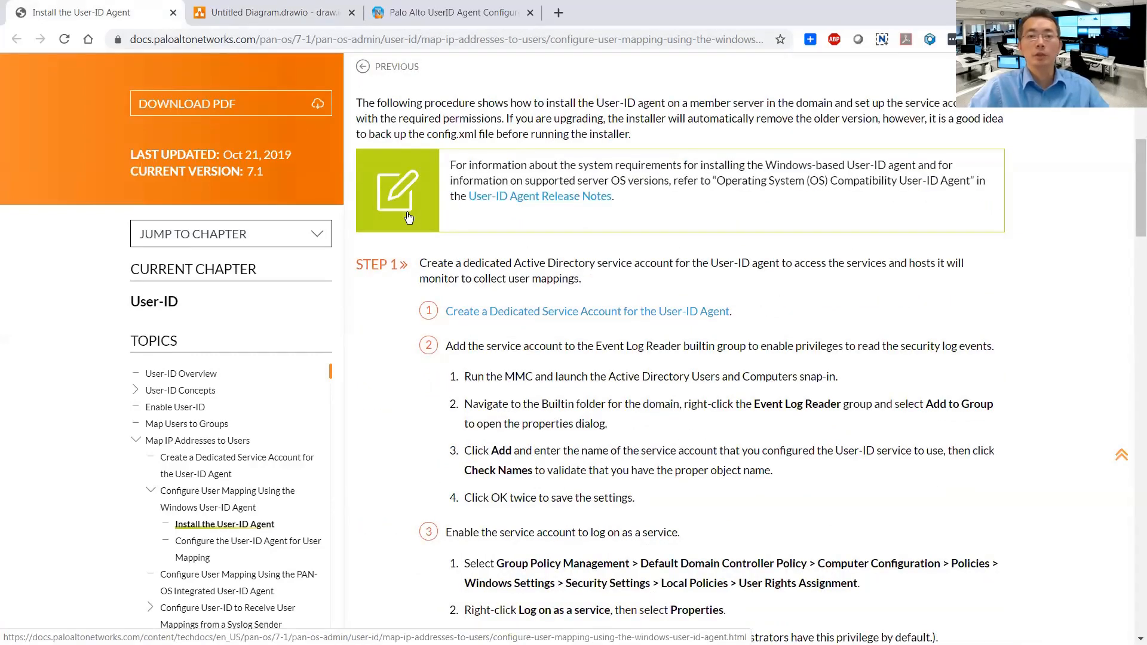
{"action": "scroll", "coordinate": [412, 224], "scroll_direction": "down", "scroll_amount": 5}
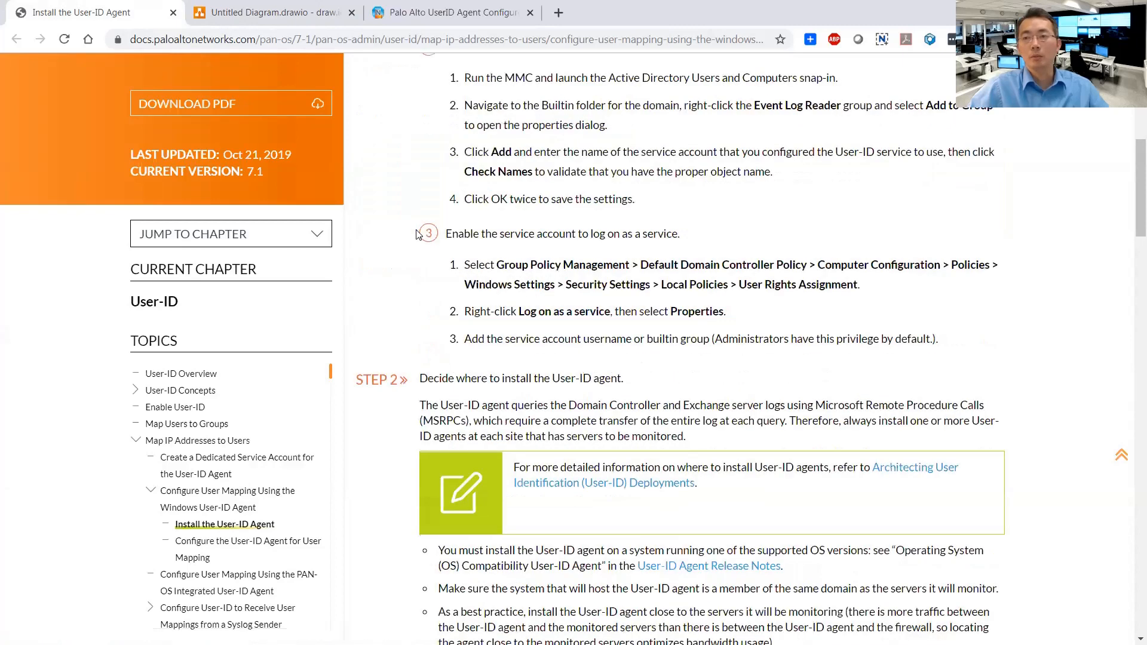
{"action": "scroll", "coordinate": [416, 235], "scroll_direction": "up", "scroll_amount": 4}
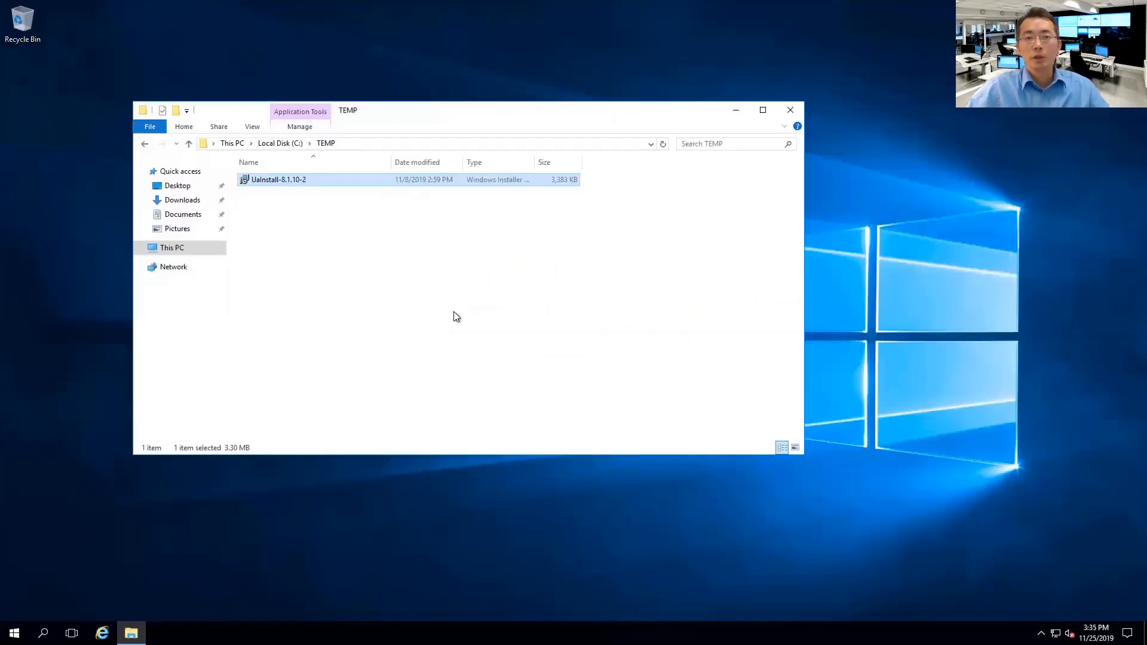
Run the UaInstall-8.1.10-2 installer from the TEMP folder, repair the User-ID Agent and close the wizard.
{"action": "double_click", "coordinate": [328, 179]}
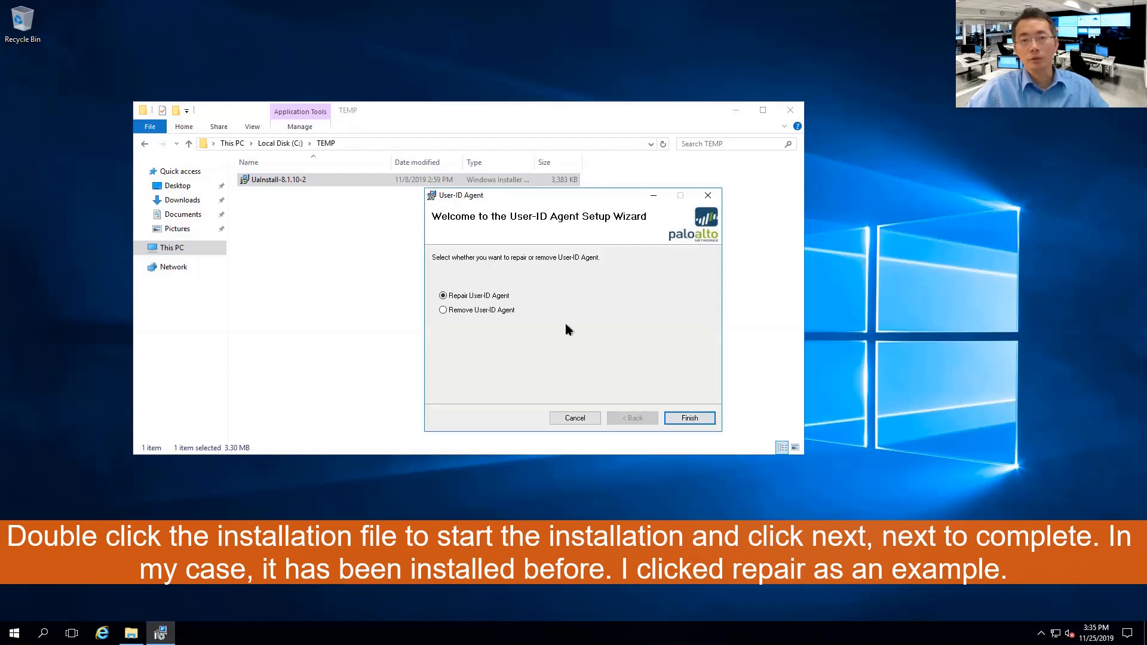
{"action": "left_click", "coordinate": [692, 420]}
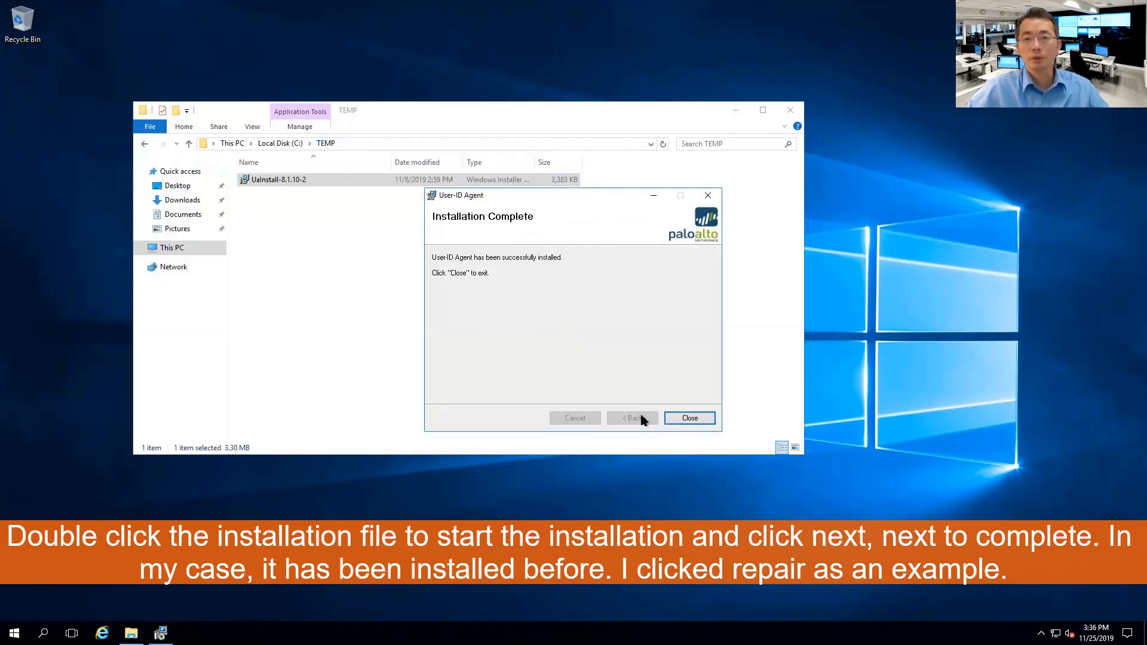
{"action": "key", "text": "Return"}
Launch the Palo Alto Networks User-ID Agent as administrator.
{"action": "left_click", "coordinate": [14, 633]}
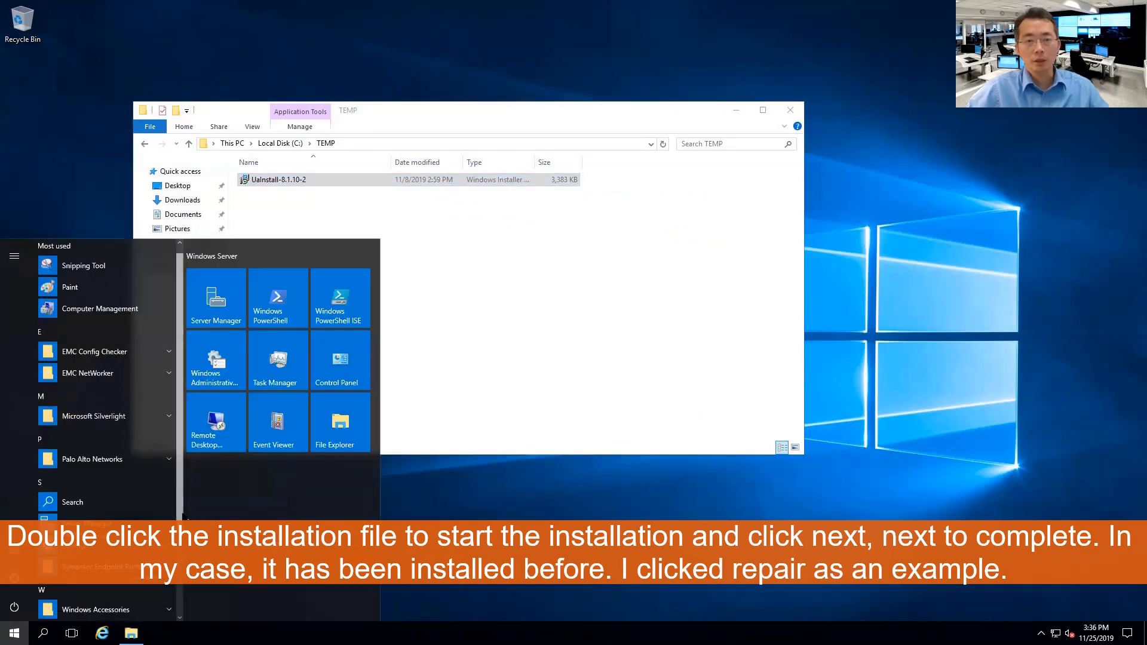
{"action": "scroll", "coordinate": [179, 516], "scroll_direction": "down", "scroll_amount": 1}
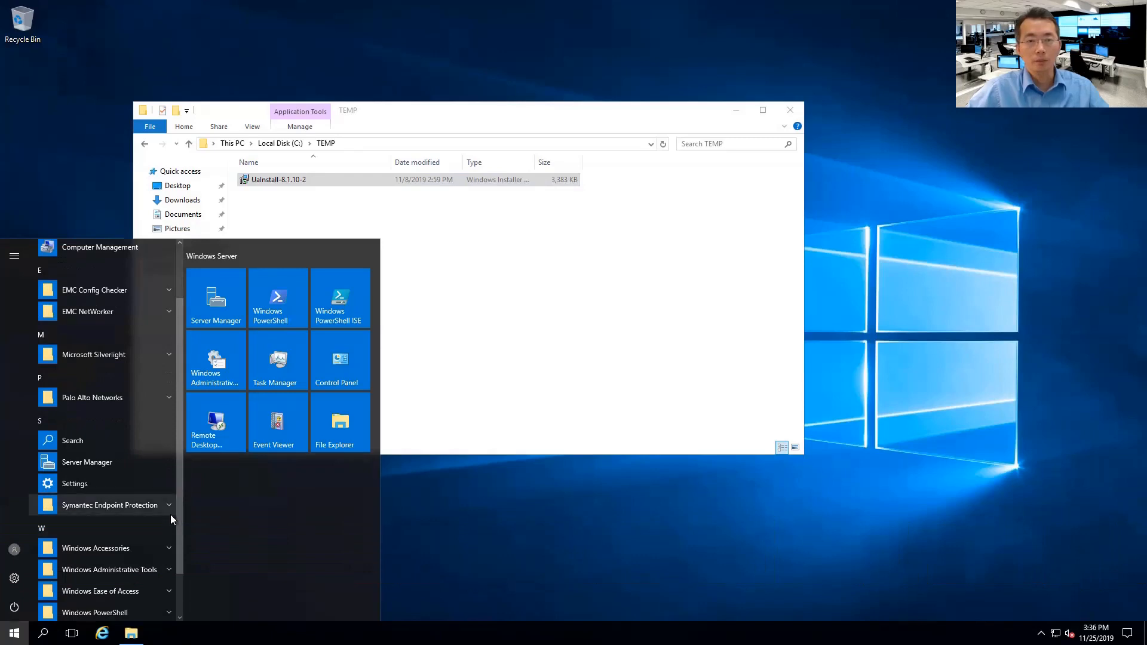
{"action": "left_click", "coordinate": [146, 398]}
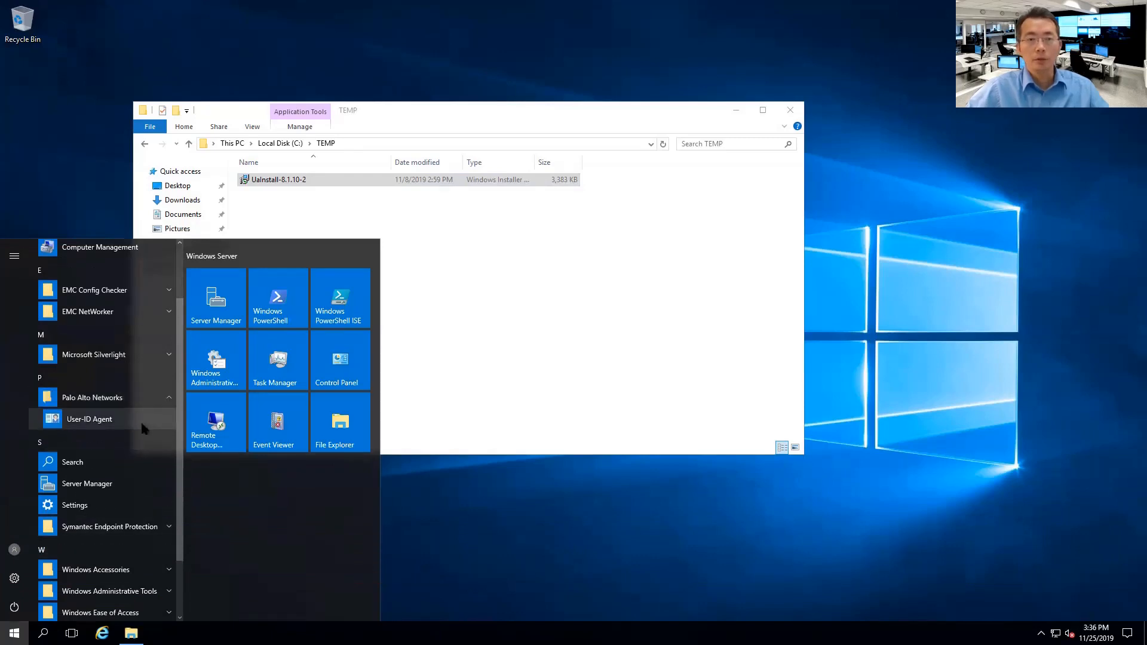
{"action": "right_click", "coordinate": [142, 425]}
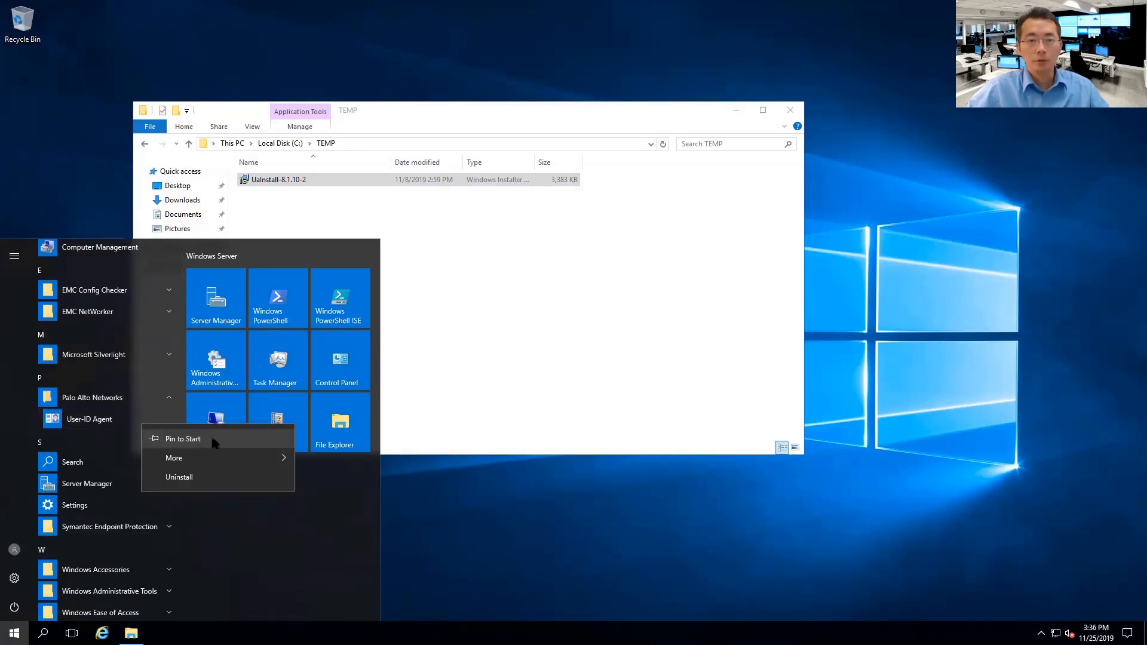
{"action": "mouse_move", "coordinate": [220, 457]}
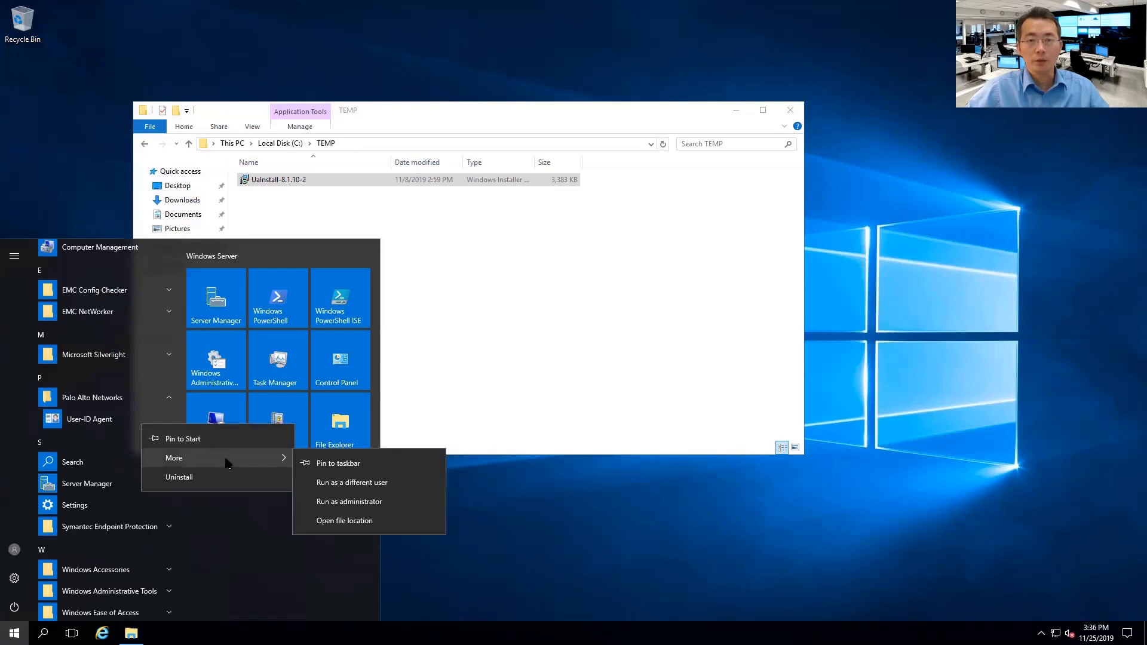
{"action": "left_click", "coordinate": [372, 503]}
{"action": "left_click", "coordinate": [515, 399]}
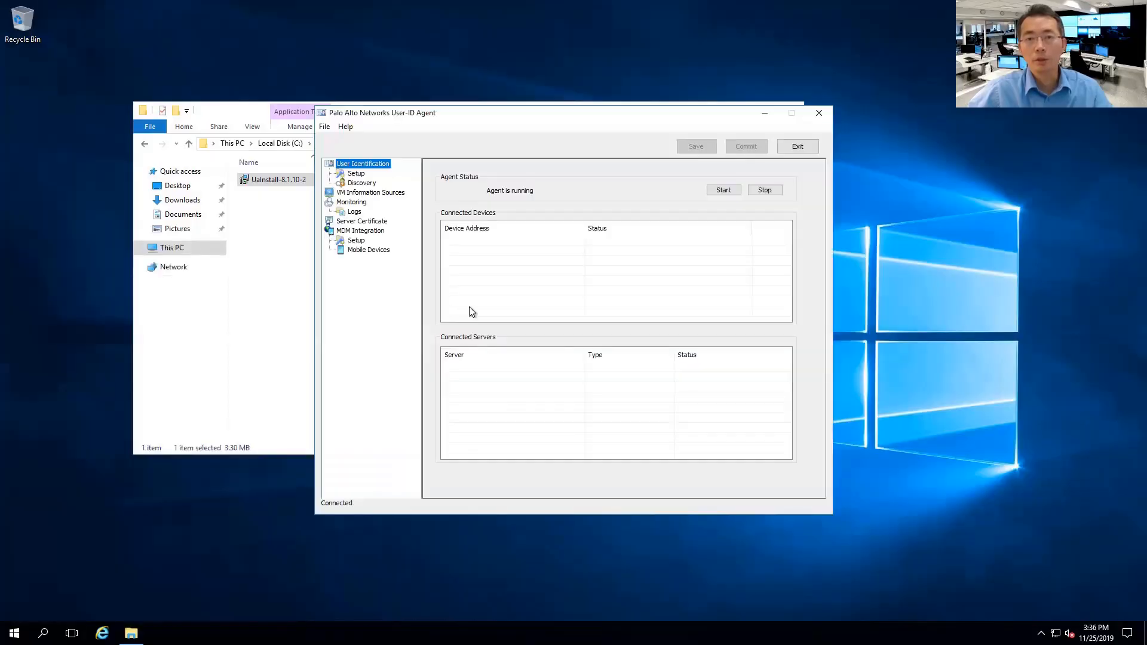
Look through the agent's Setup, Discovery, VM Information Sources and Monitoring pages, ending on the User Identification Setup page.
{"action": "left_click", "coordinate": [356, 174]}
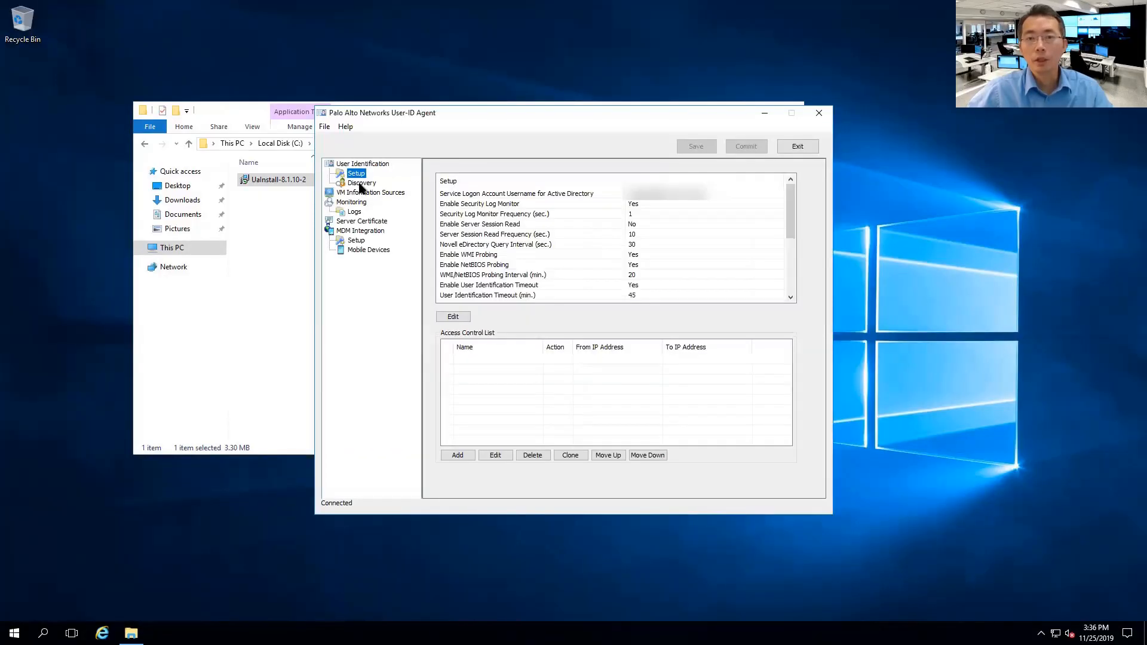
{"action": "scroll", "coordinate": [470, 254], "scroll_direction": "down", "scroll_amount": 3}
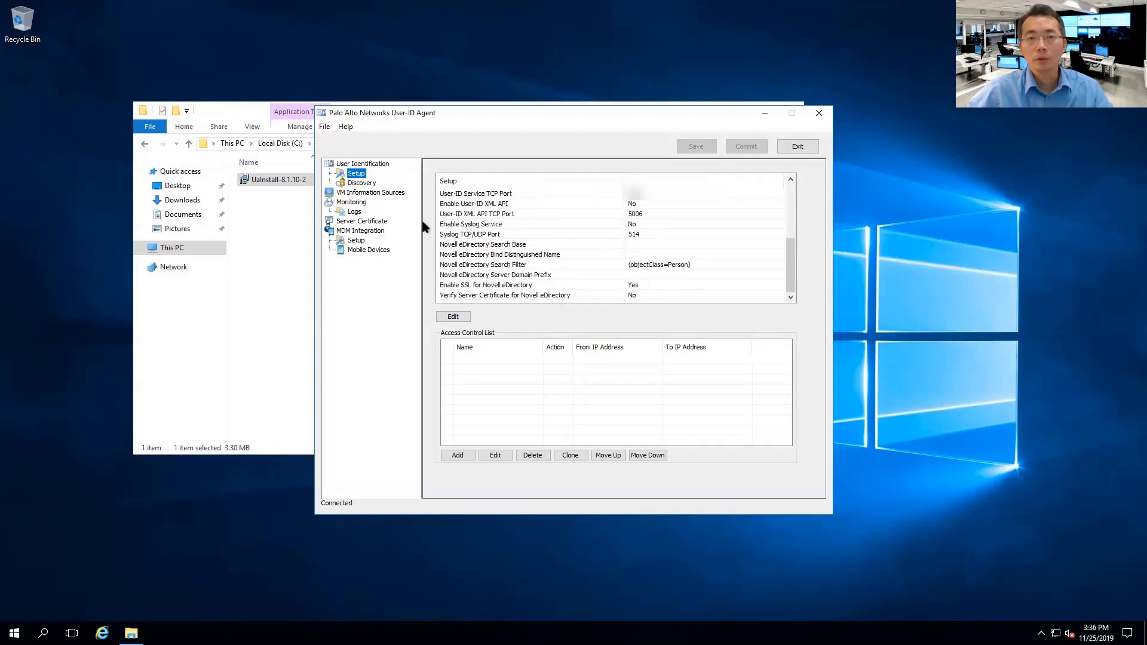
{"action": "left_click", "coordinate": [362, 183]}
{"action": "left_click", "coordinate": [369, 194]}
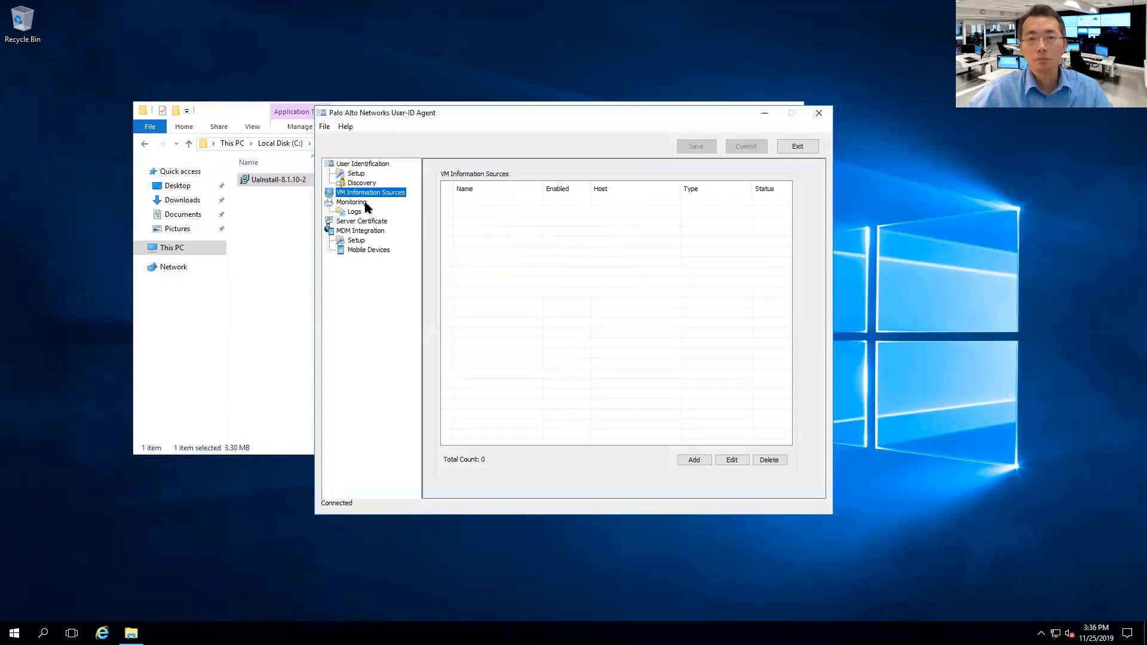
{"action": "left_click", "coordinate": [357, 202]}
{"action": "left_click", "coordinate": [356, 174]}
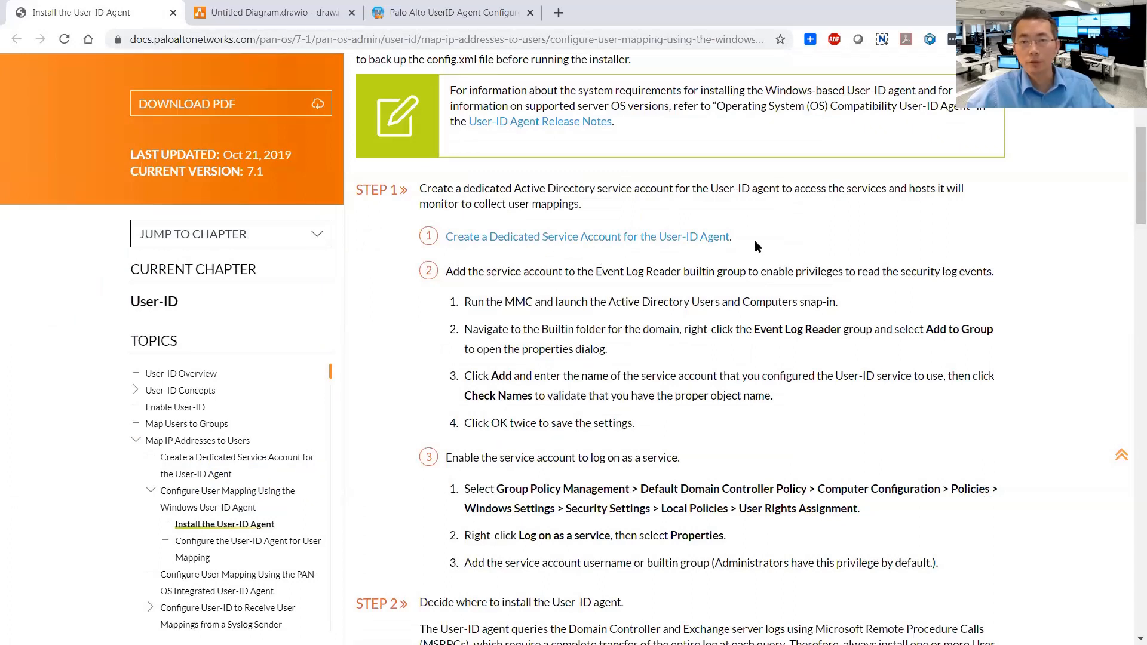
Review the documentation's Event Log Reader group and User Rights Assignment instructions, then return to the agent server.
{"action": "scroll", "coordinate": [681, 334], "scroll_direction": "down", "scroll_amount": 1}
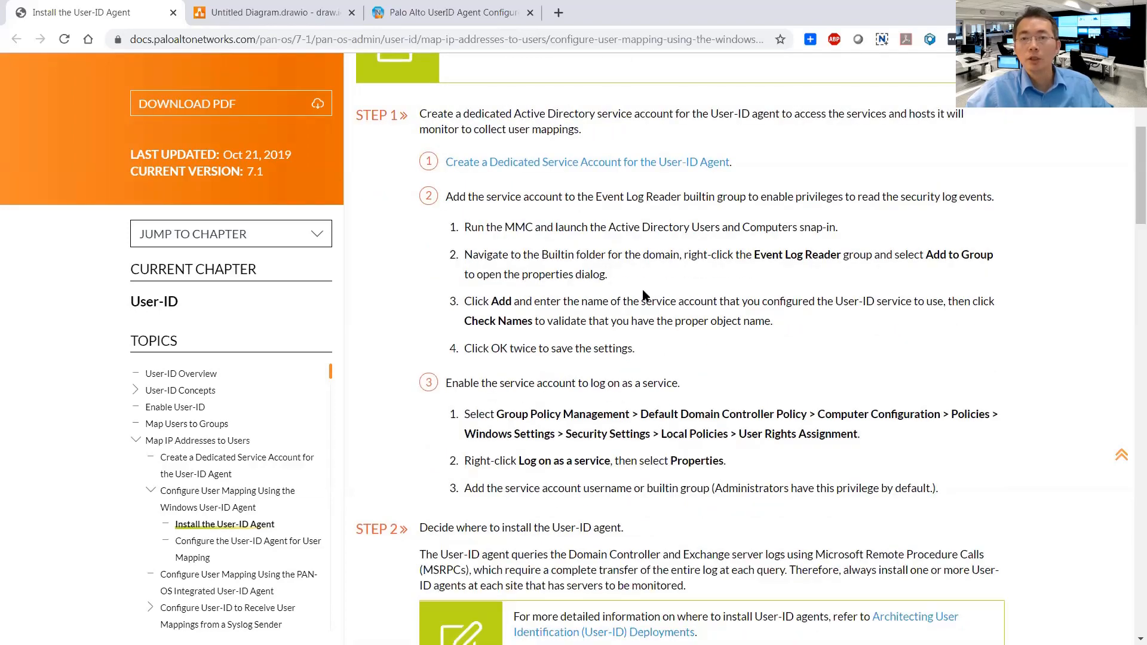
{"action": "left_click_drag", "start_coordinate": [751, 258], "coordinate": [837, 258]}
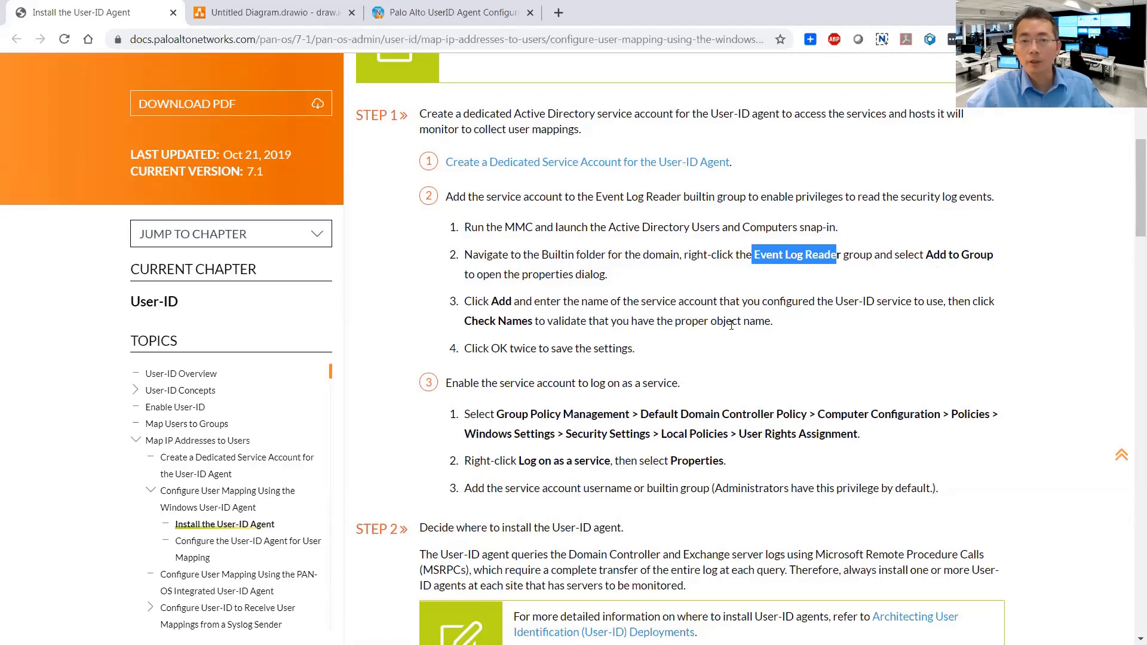
{"action": "scroll", "coordinate": [731, 325], "scroll_direction": "down", "scroll_amount": 1}
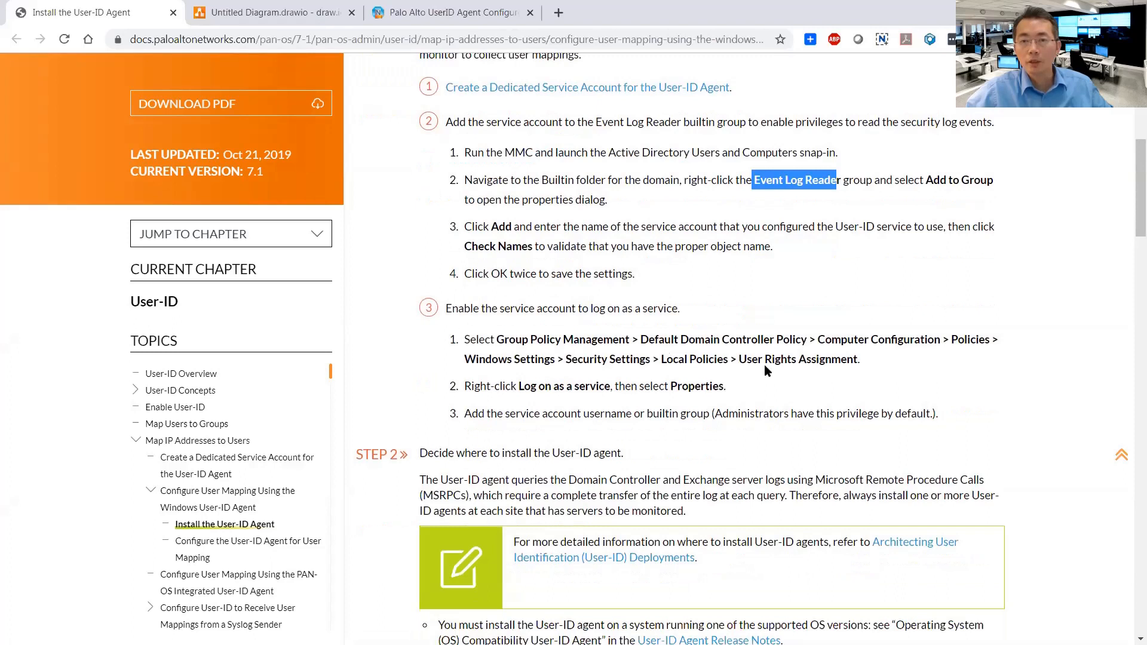
{"action": "left_click_drag", "start_coordinate": [871, 377], "coordinate": [739, 366]}
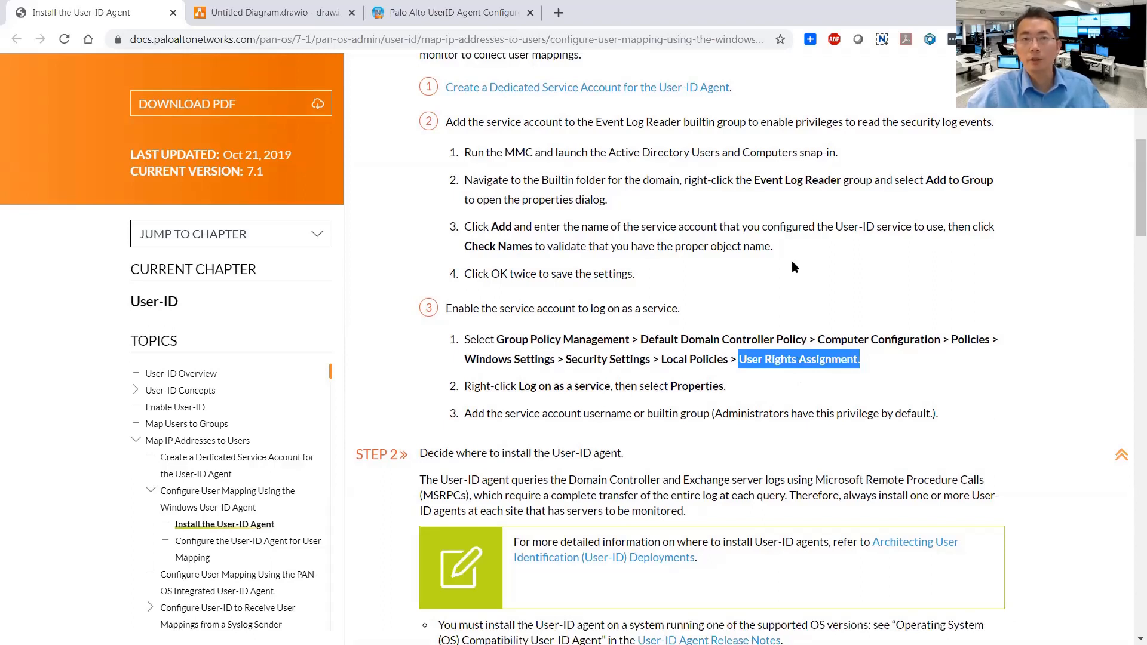
{"action": "key", "text": "ctrl+w"}
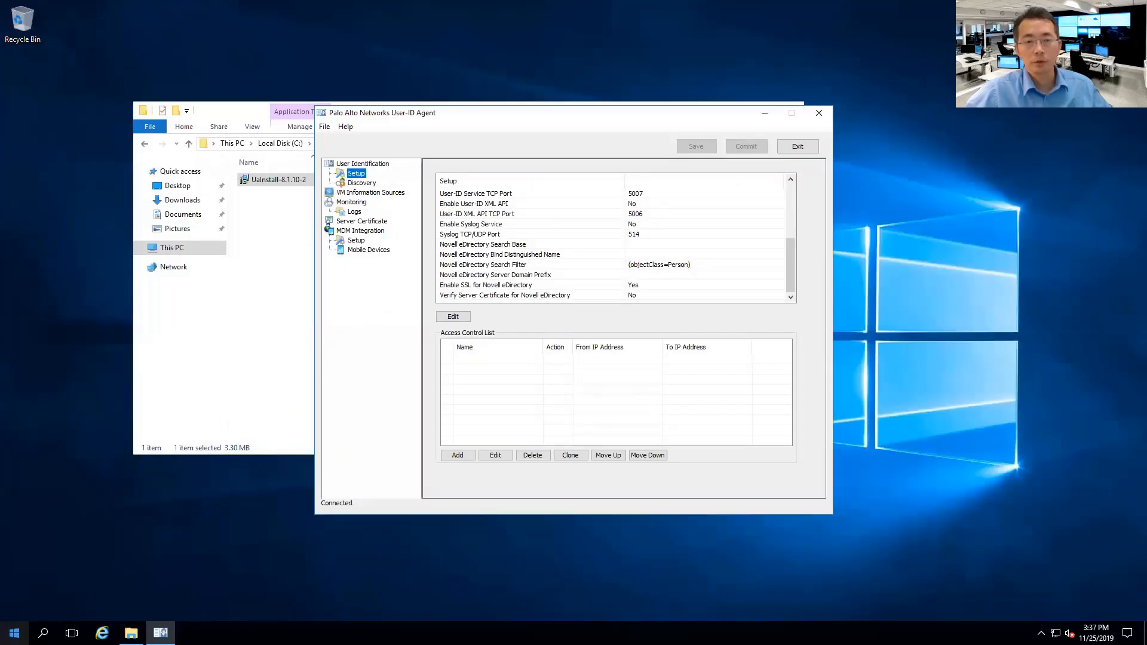
Open a Command Prompt and launch the Local Group Policy Editor with gpedit.
{"action": "left_click", "coordinate": [13, 633]}
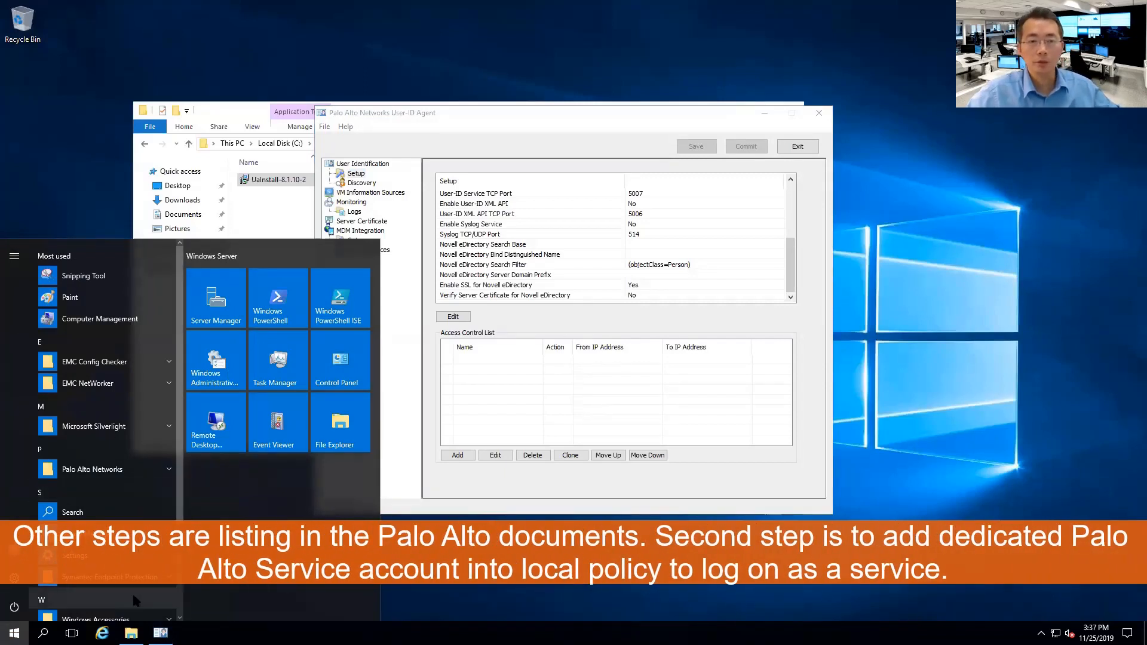
{"action": "type", "text": "cmd"}
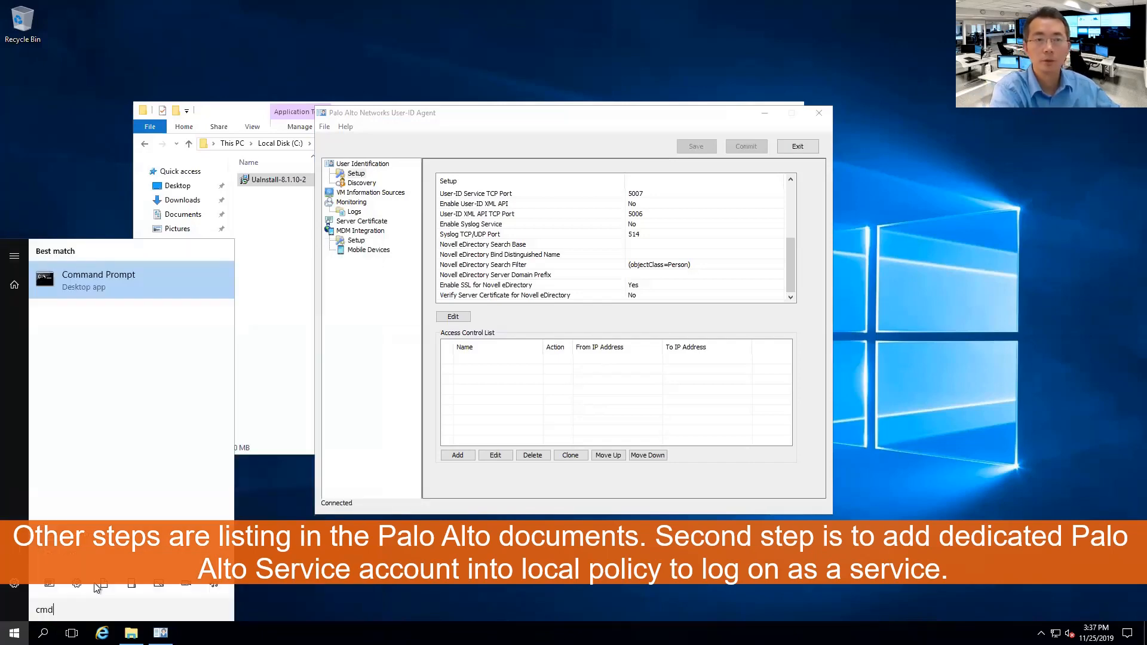
{"action": "key", "text": "Return"}
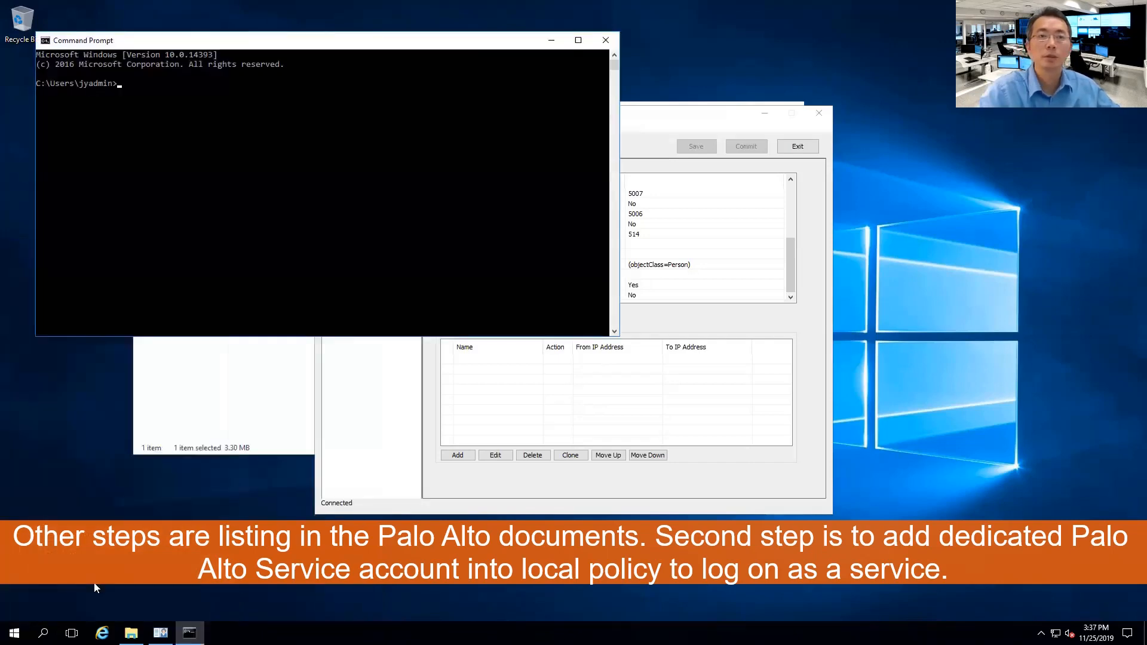
{"action": "type", "text": "gpedit"}
{"action": "key", "text": "Return"}
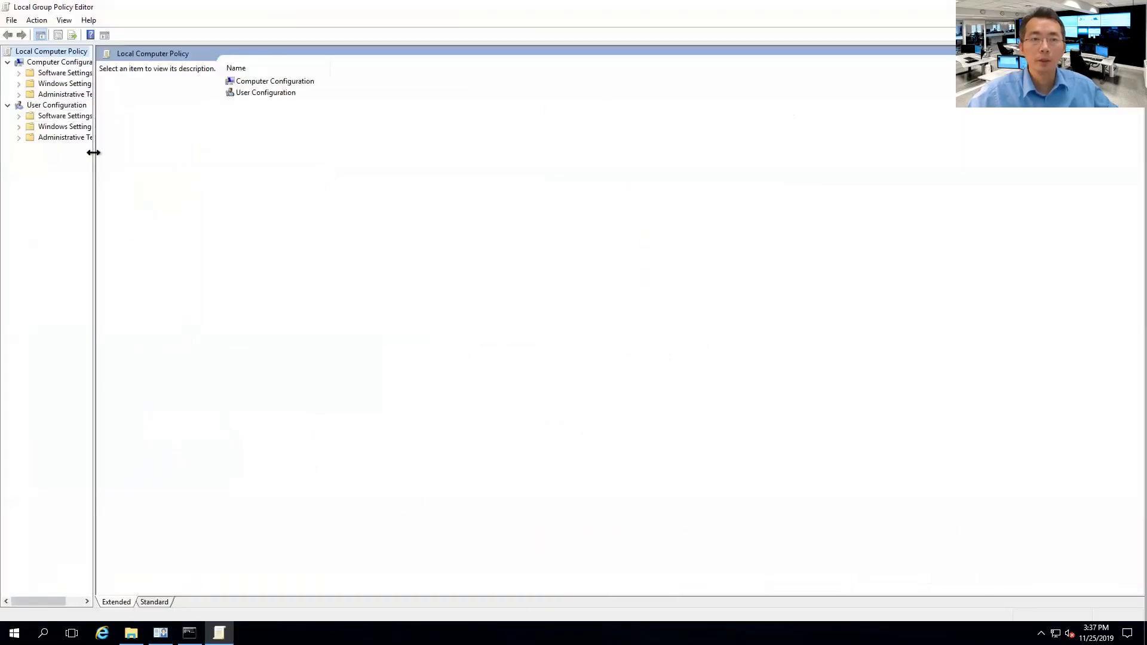
Widen the policy tree and open User Rights Assignment under Computer Configuration > Windows Settings > Security Settings > Local Policies.
{"action": "left_click_drag", "start_coordinate": [93, 152], "coordinate": [261, 153]}
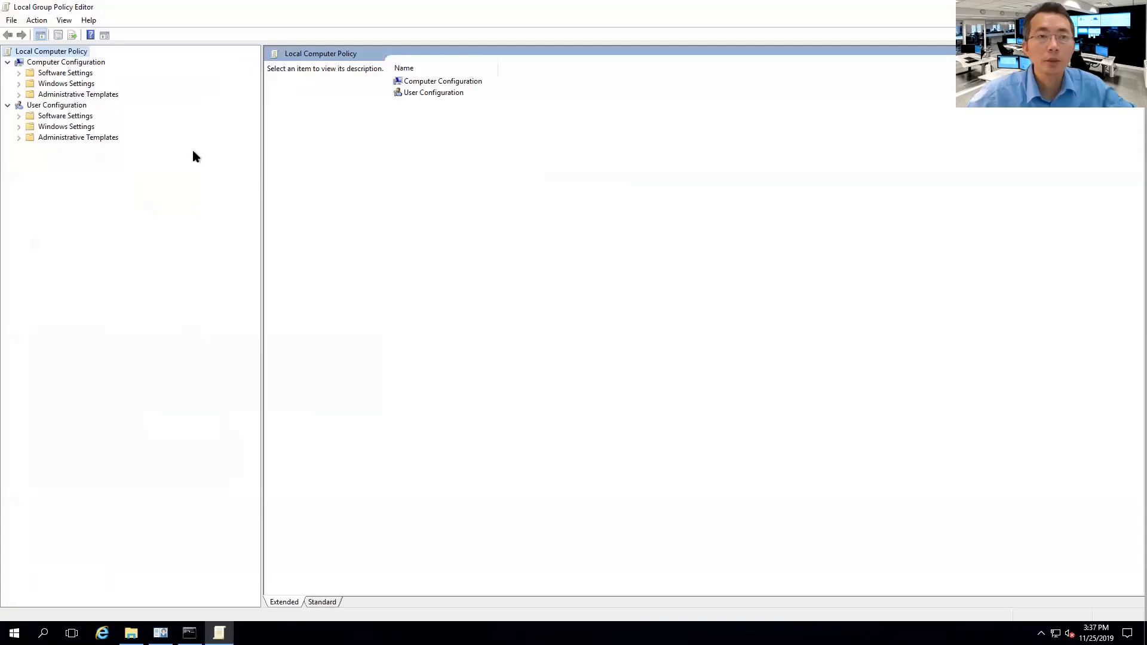
{"action": "double_click", "coordinate": [106, 97]}
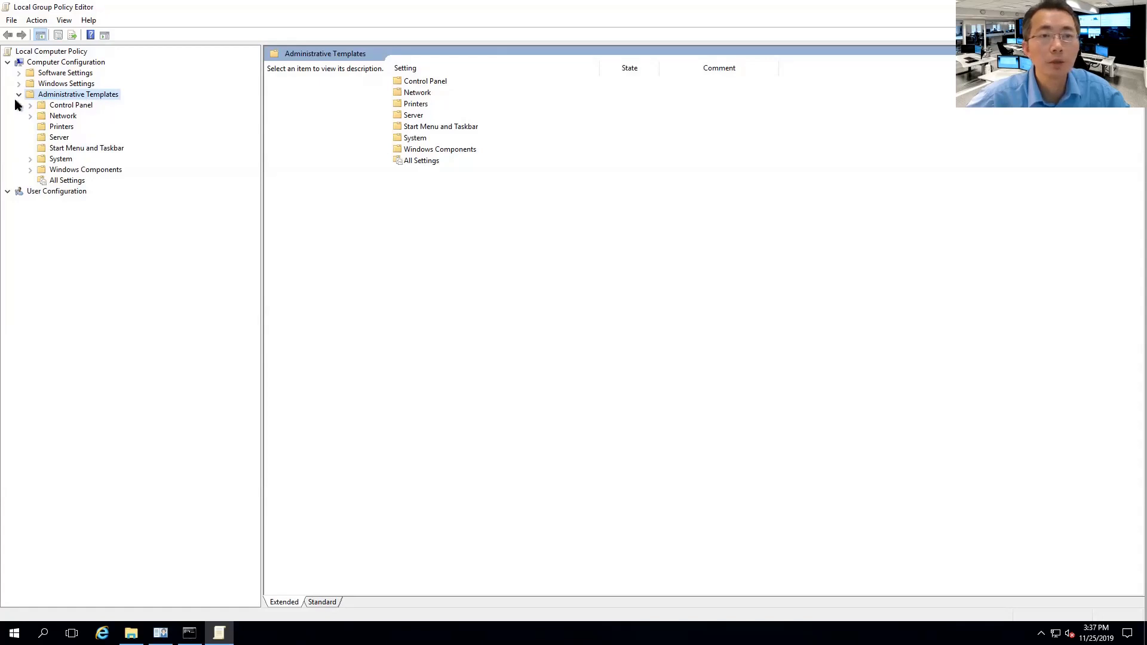
{"action": "left_click", "coordinate": [60, 84]}
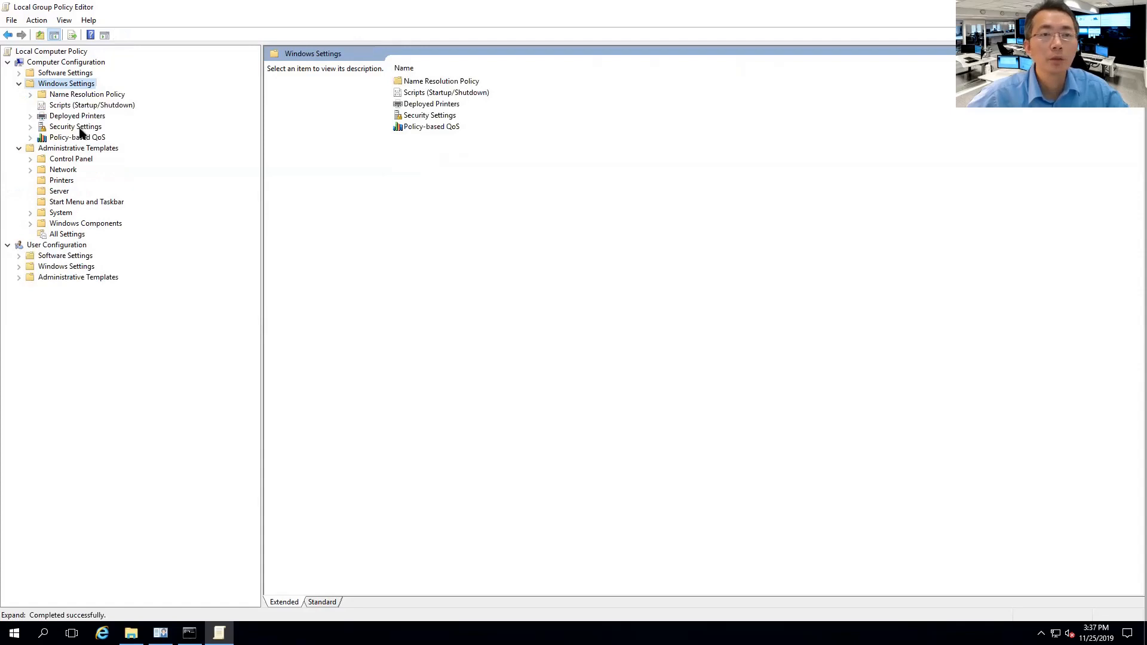
{"action": "left_click", "coordinate": [80, 128]}
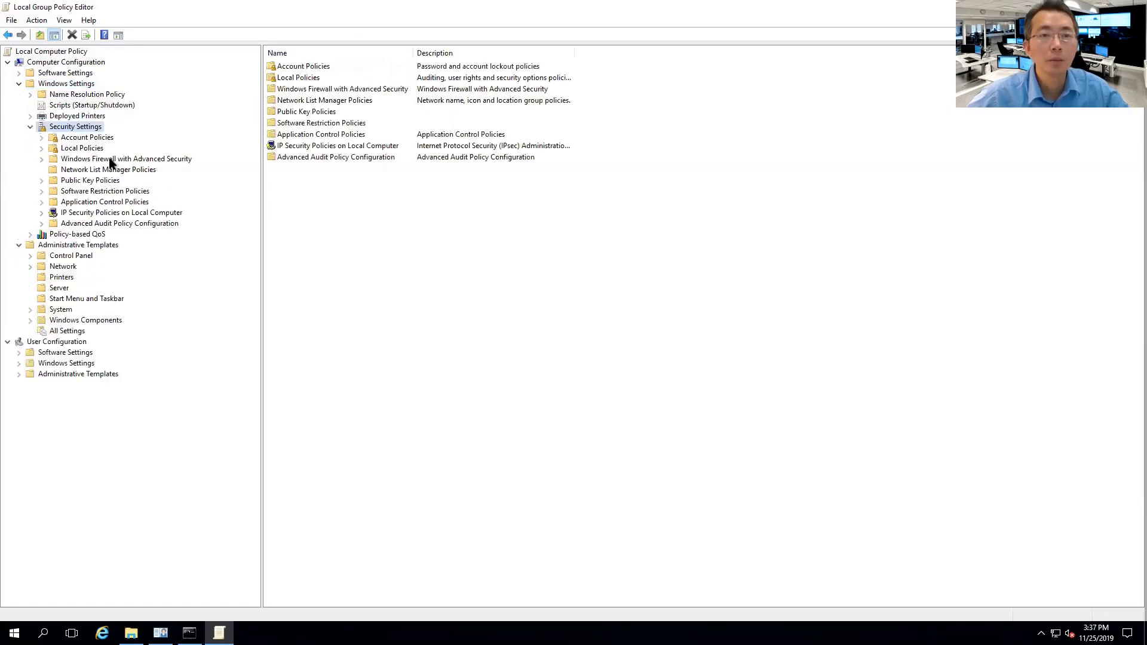
{"action": "left_click", "coordinate": [93, 148]}
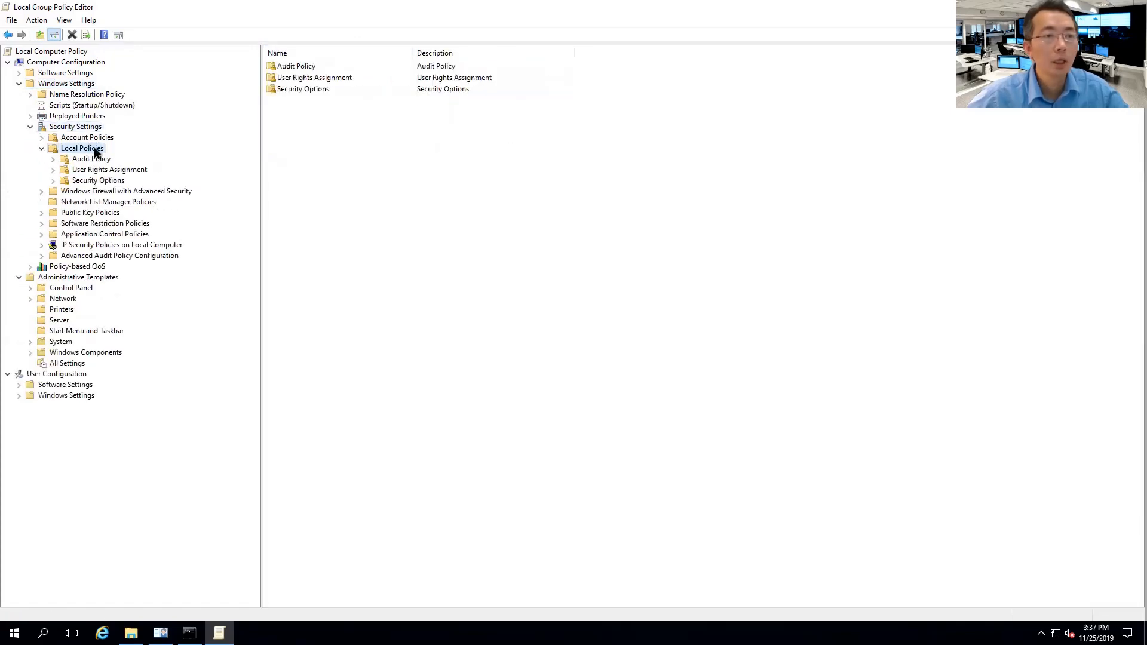
{"action": "left_click", "coordinate": [117, 171]}
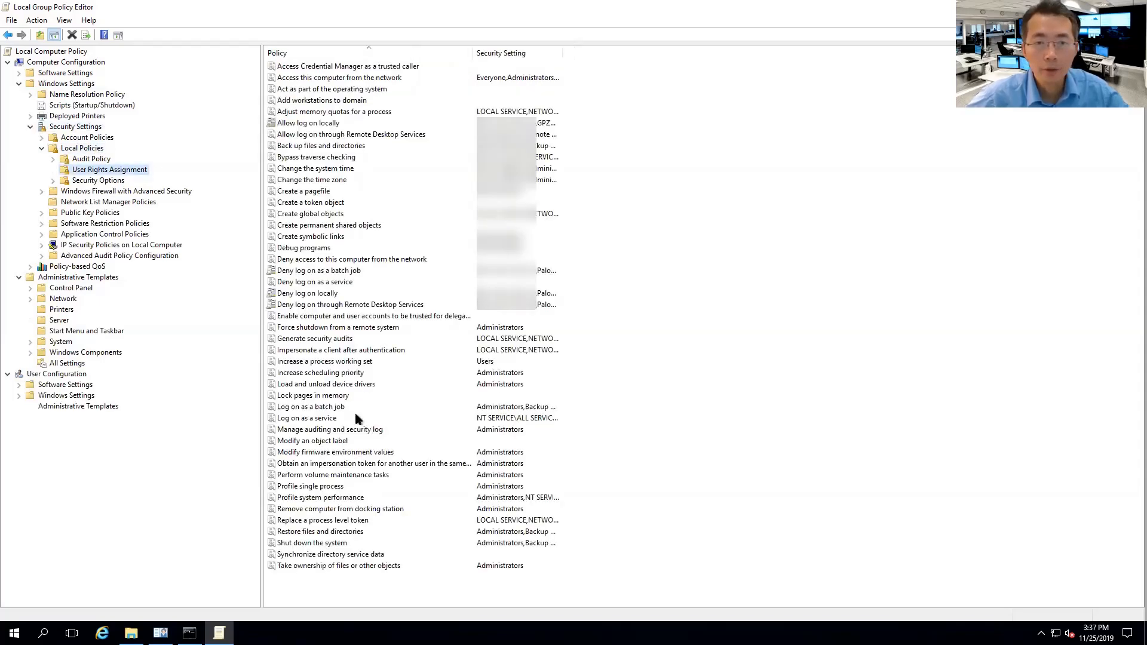
Grant the PaloAltoUserID domain account the Log on as a service right, then close the policy editor.
{"action": "double_click", "coordinate": [338, 419]}
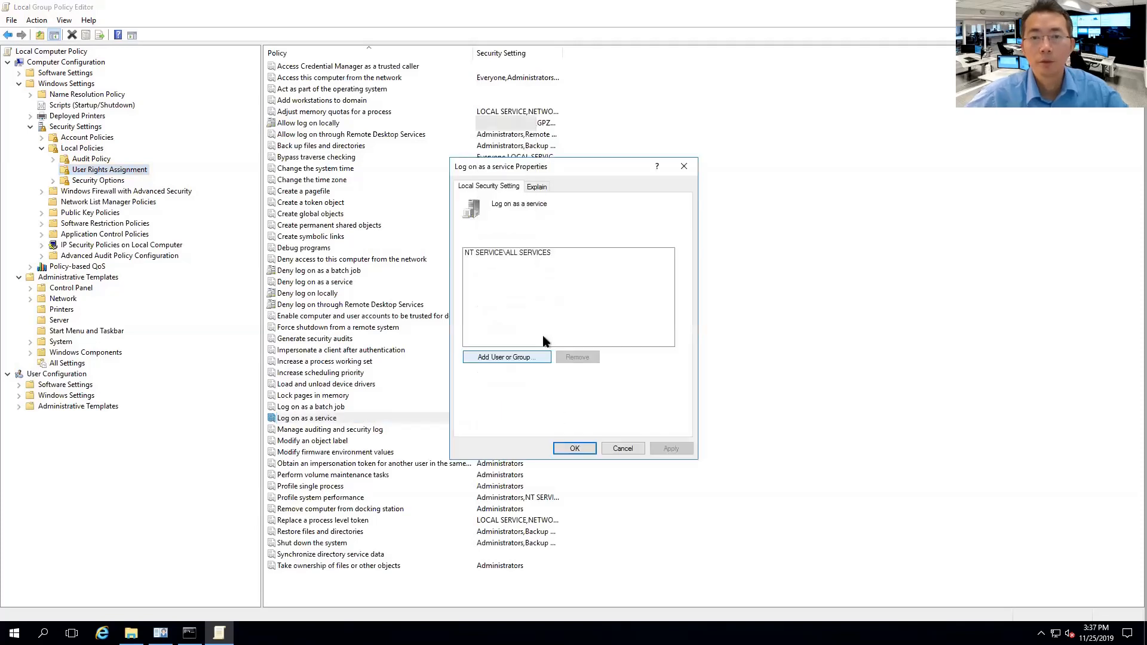
{"action": "left_click", "coordinate": [529, 358]}
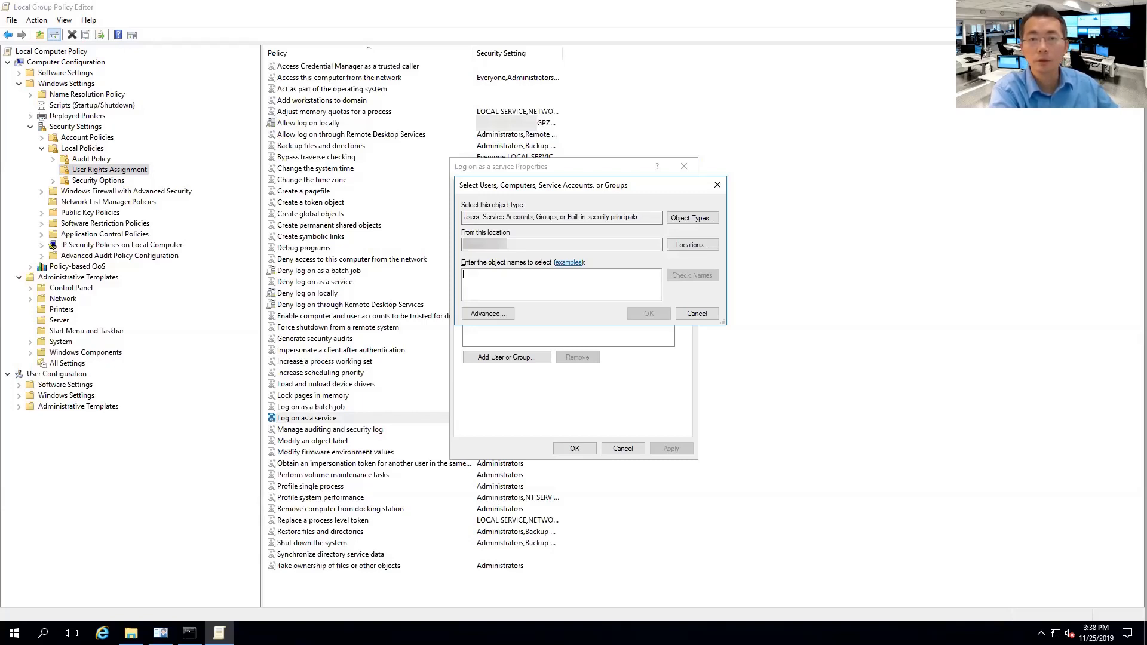
{"action": "left_click", "coordinate": [698, 277]}
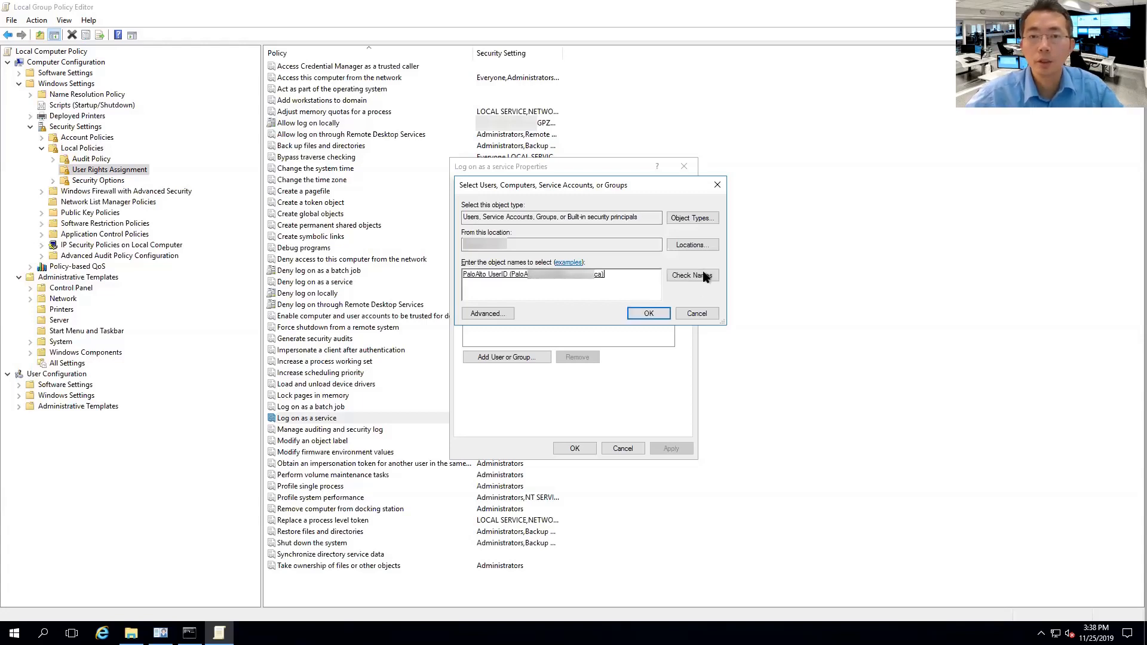
{"action": "left_click", "coordinate": [648, 314]}
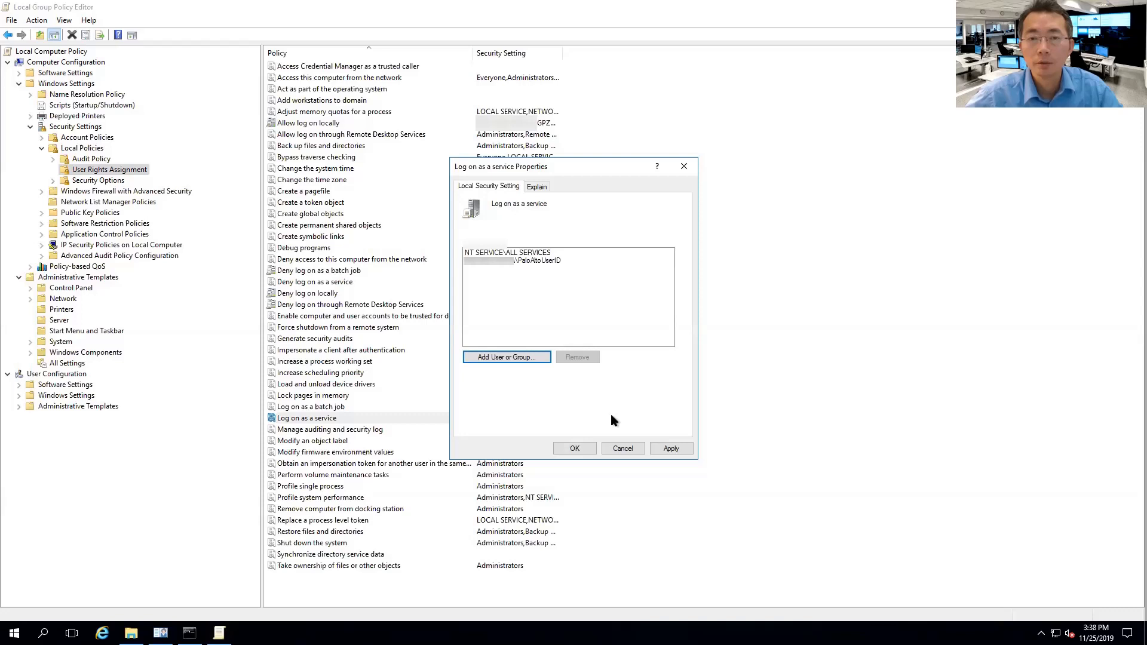
{"action": "left_click", "coordinate": [590, 443]}
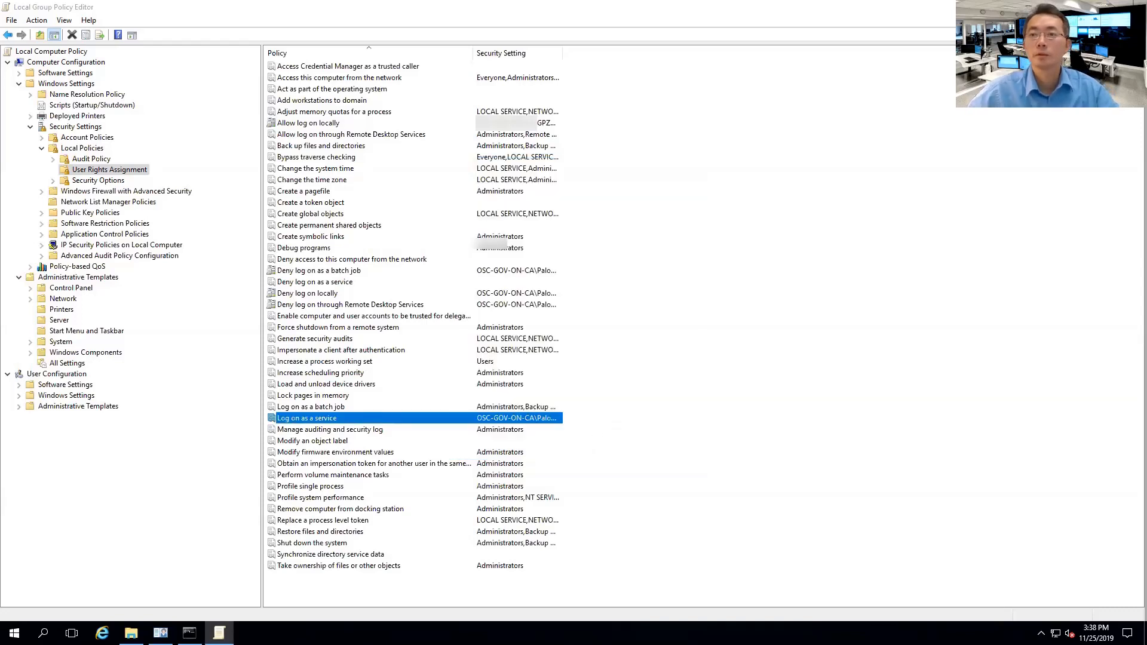
{"action": "left_click", "coordinate": [1132, 8]}
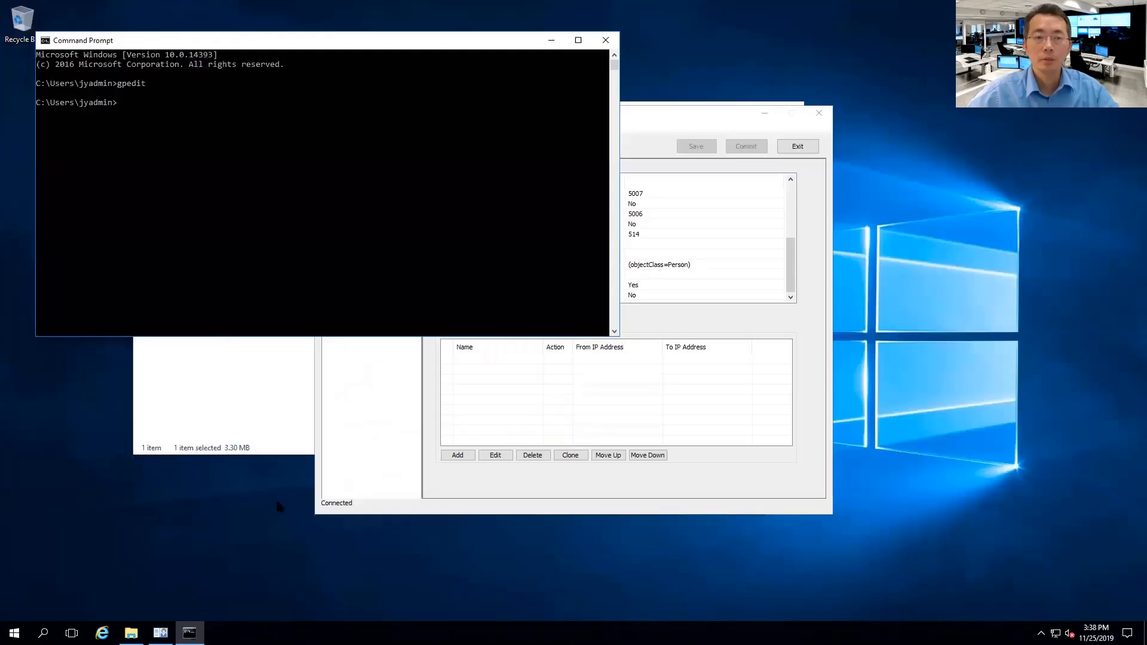
Open the Windows Services console maximized and widen the Name column so full service names fit.
{"action": "left_click", "coordinate": [13, 632]}
{"action": "type", "text": "s"}
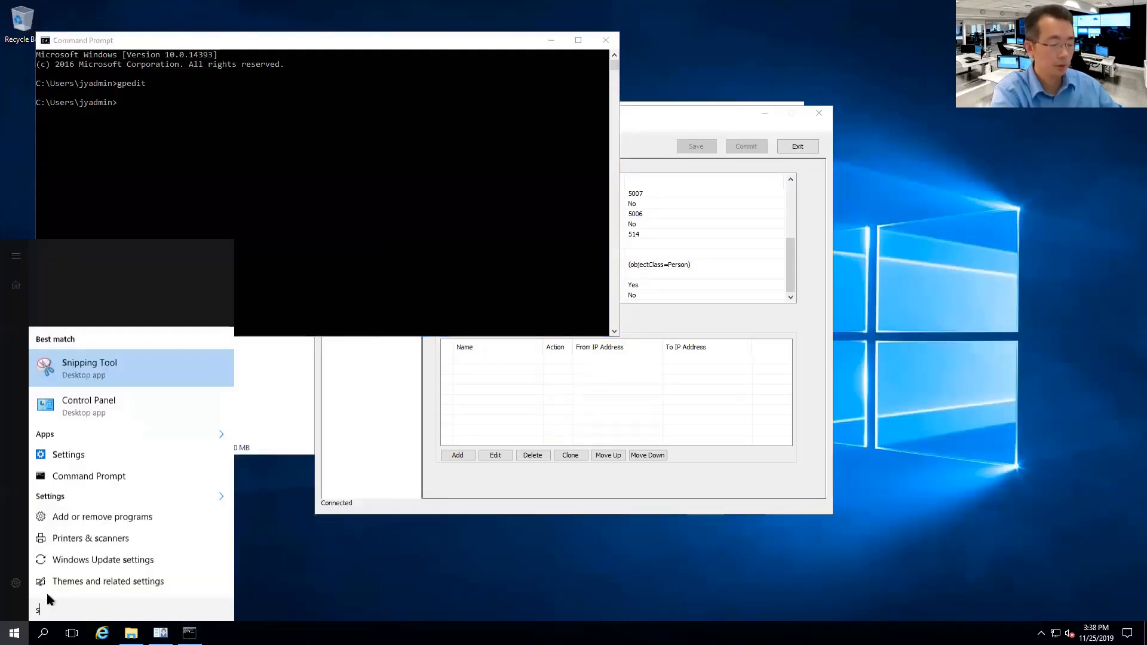
{"action": "type", "text": "ervic"}
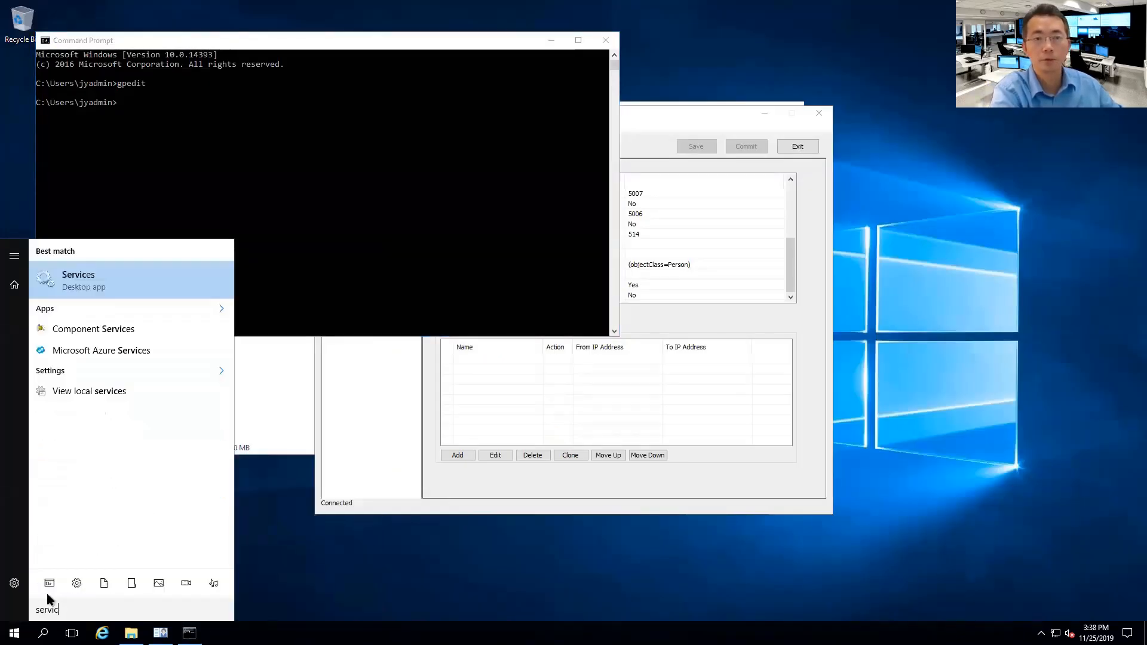
{"action": "key", "text": "Return"}
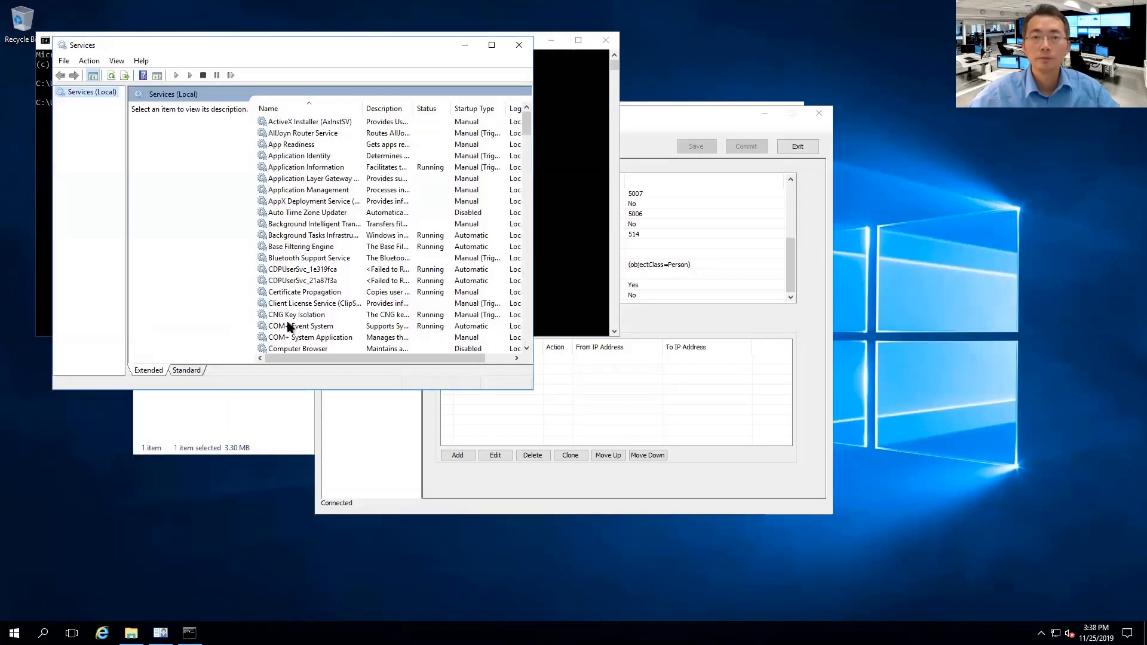
{"action": "left_click", "coordinate": [492, 45]}
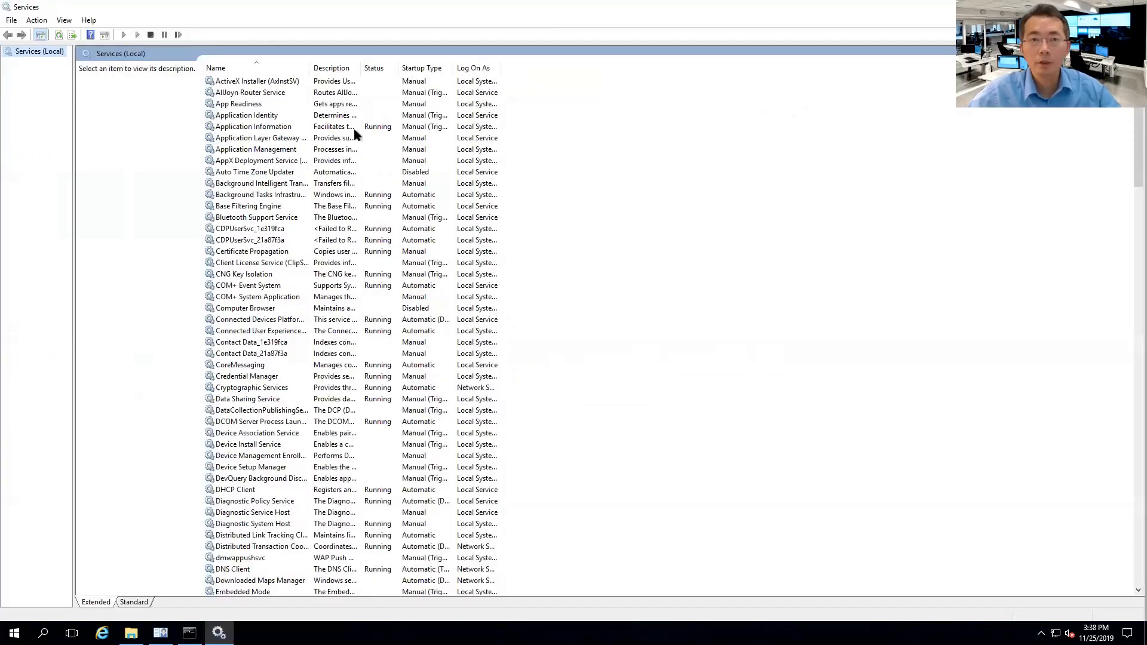
{"action": "left_click_drag", "start_coordinate": [588, 89], "coordinate": [589, 89]}
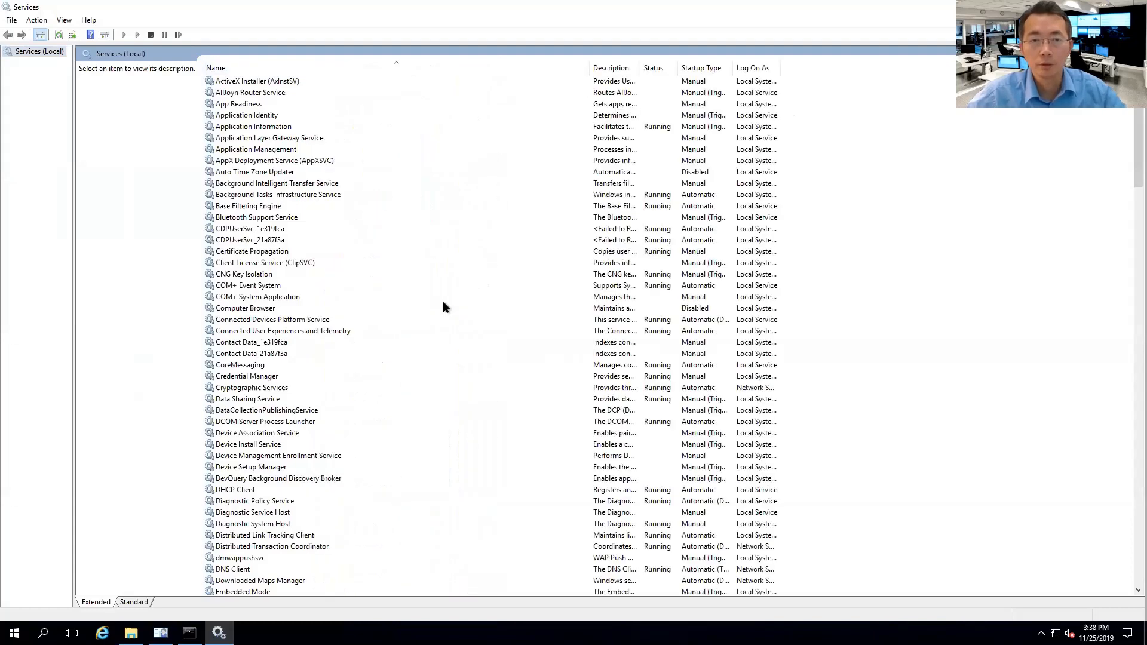
Open the properties of the User-ID Agent service and stop the service.
{"action": "scroll", "coordinate": [443, 305], "scroll_direction": "down", "scroll_amount": 8}
{"action": "scroll", "coordinate": [411, 394], "scroll_direction": "down", "scroll_amount": 20}
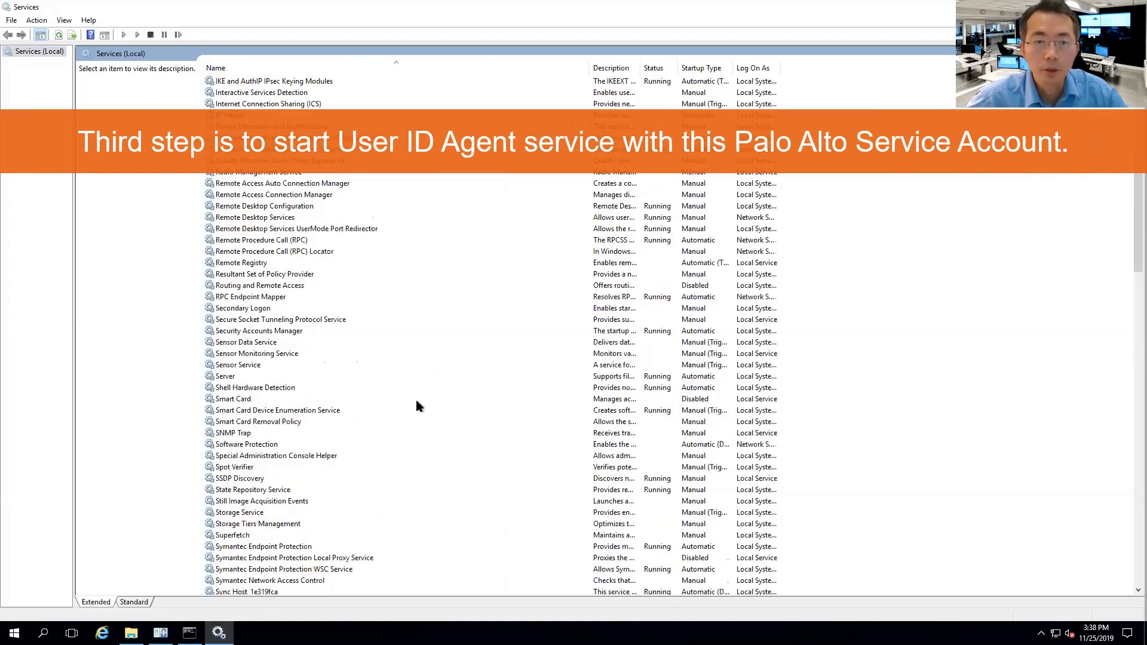
{"action": "scroll", "coordinate": [417, 405], "scroll_direction": "down", "scroll_amount": 14}
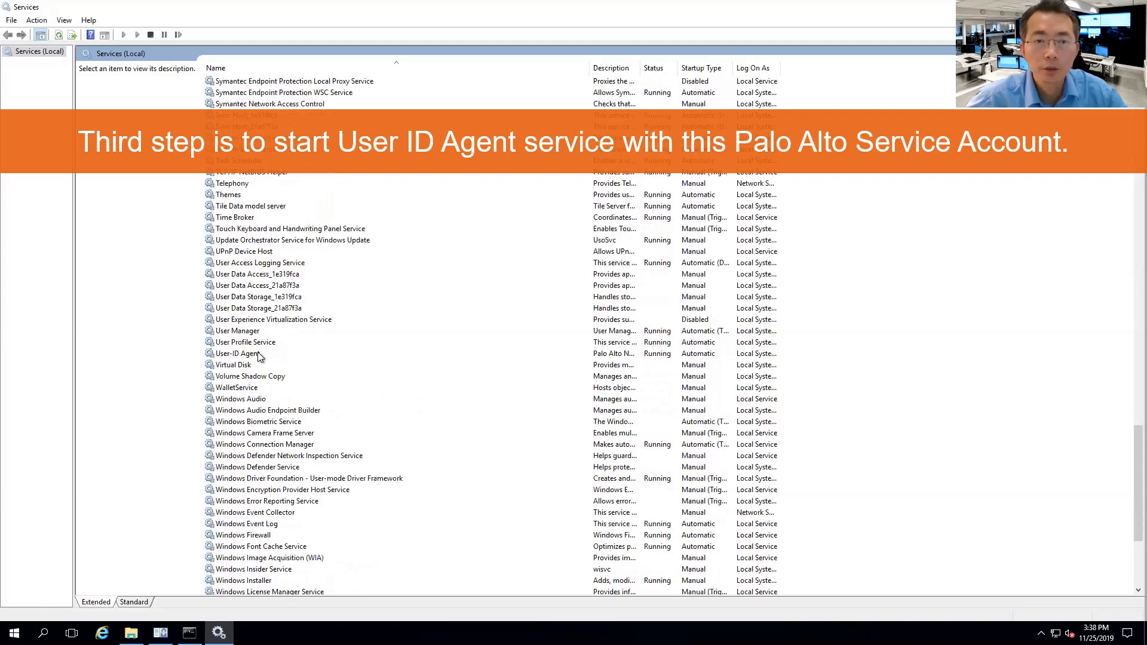
{"action": "double_click", "coordinate": [260, 356]}
{"action": "left_click", "coordinate": [545, 360]}
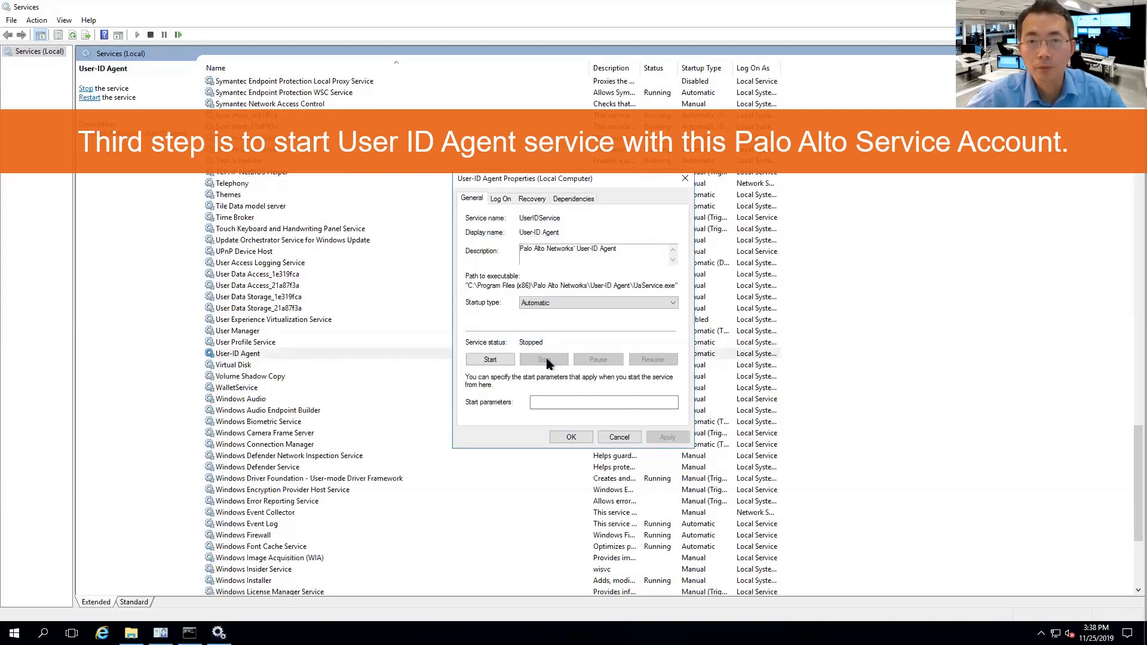
Set the User-ID Agent service to log on as the PaloAltoUserID account, selected from the domain location instead of the local computer.
{"action": "left_click", "coordinate": [501, 198]}
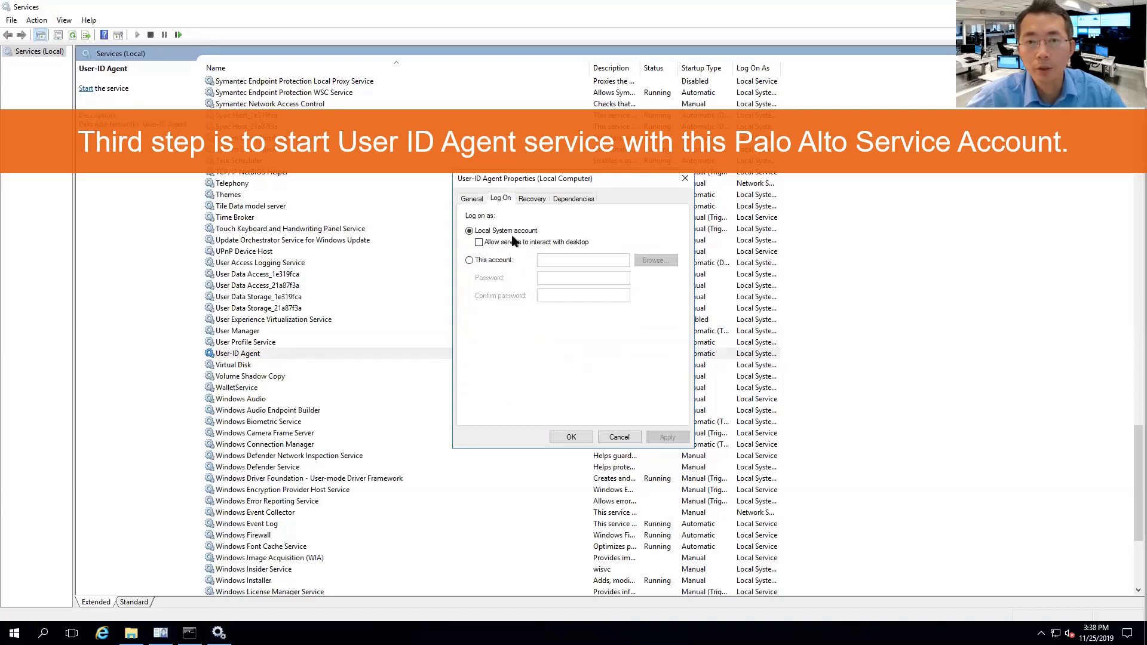
{"action": "left_click", "coordinate": [502, 264]}
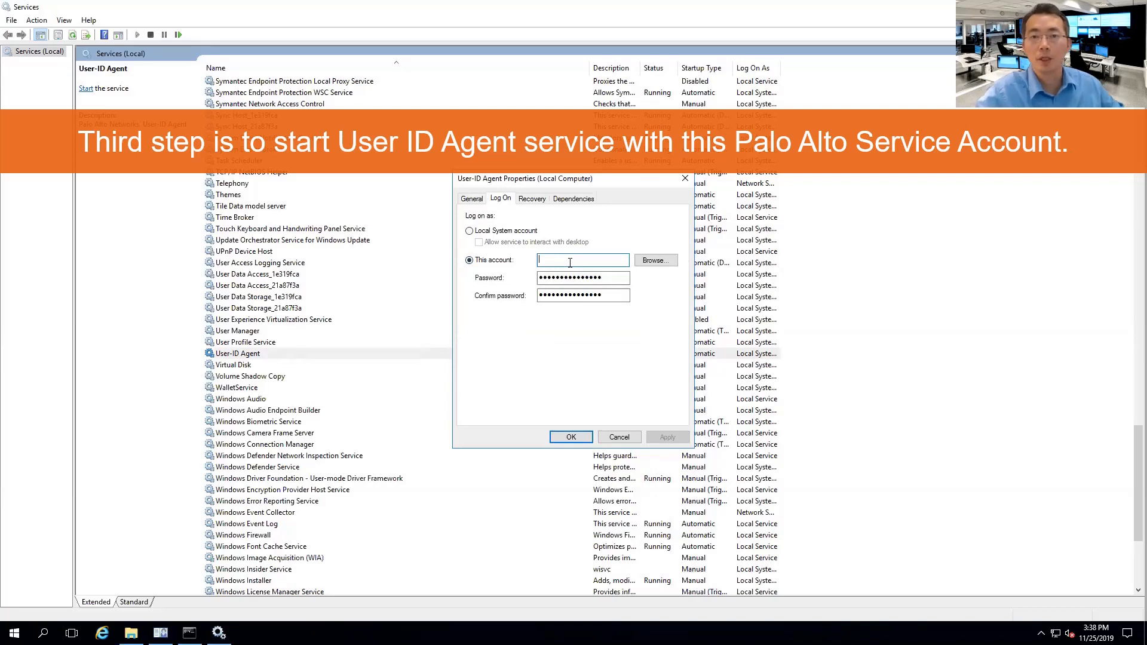
{"action": "left_click", "coordinate": [660, 265]}
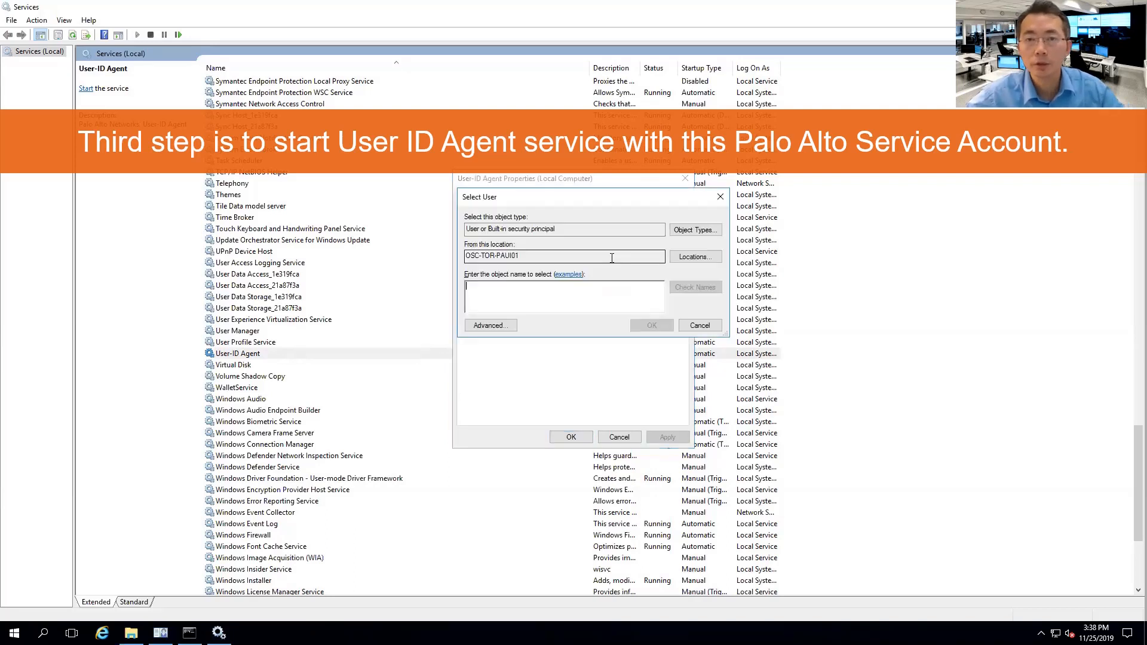
{"action": "left_click", "coordinate": [697, 260]}
{"action": "double_click", "coordinate": [531, 276]}
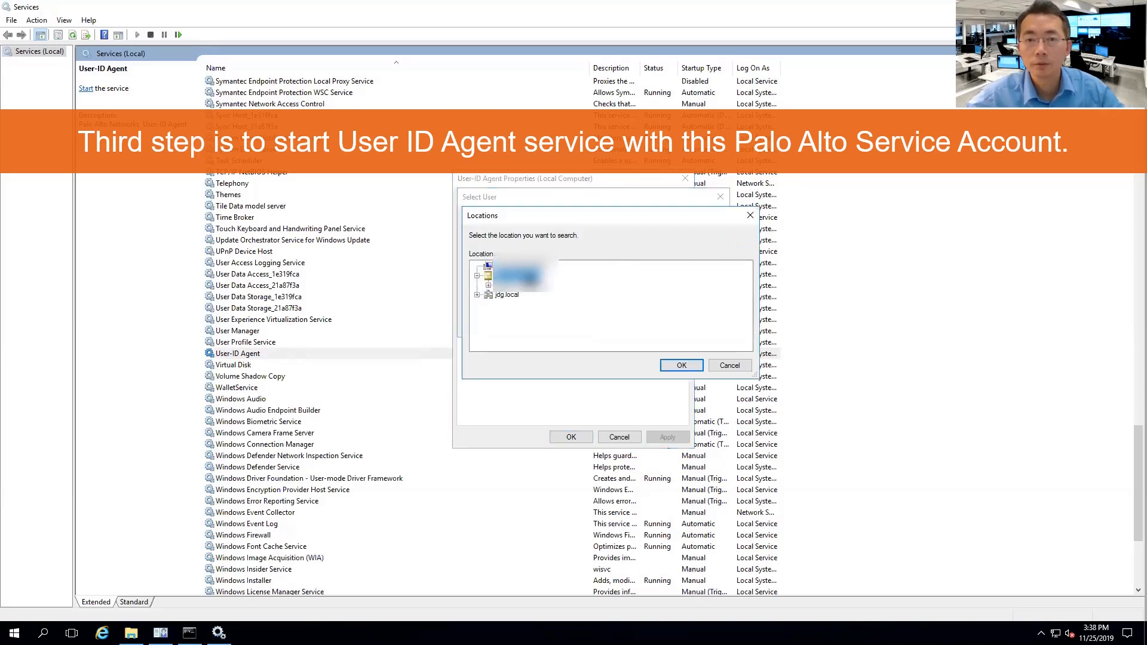
{"action": "double_click", "coordinate": [532, 286]}
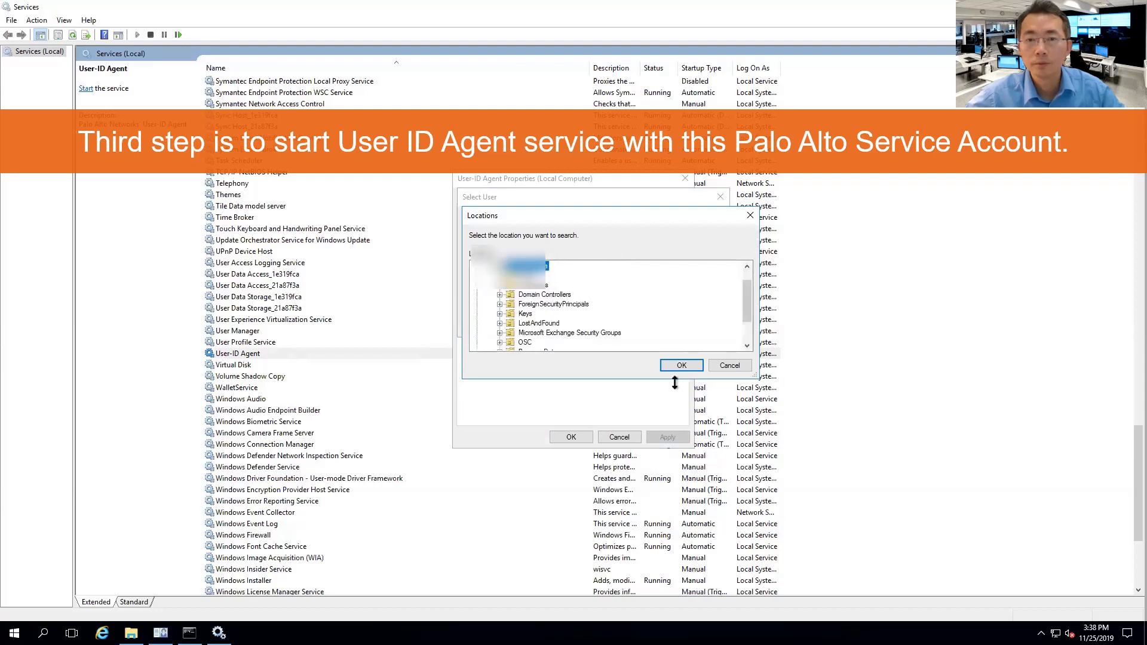
{"action": "left_click", "coordinate": [681, 365]}
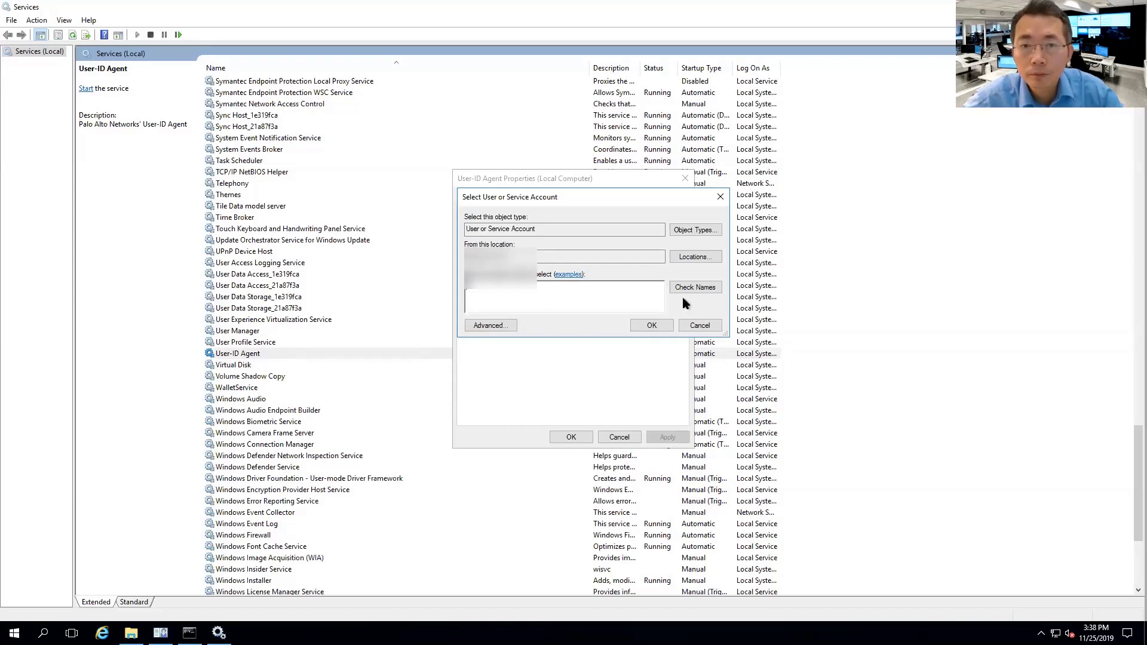
{"action": "left_click", "coordinate": [661, 324]}
Enter and confirm the service account's password, then save the service's logon settings.
{"action": "left_click", "coordinate": [614, 279]}
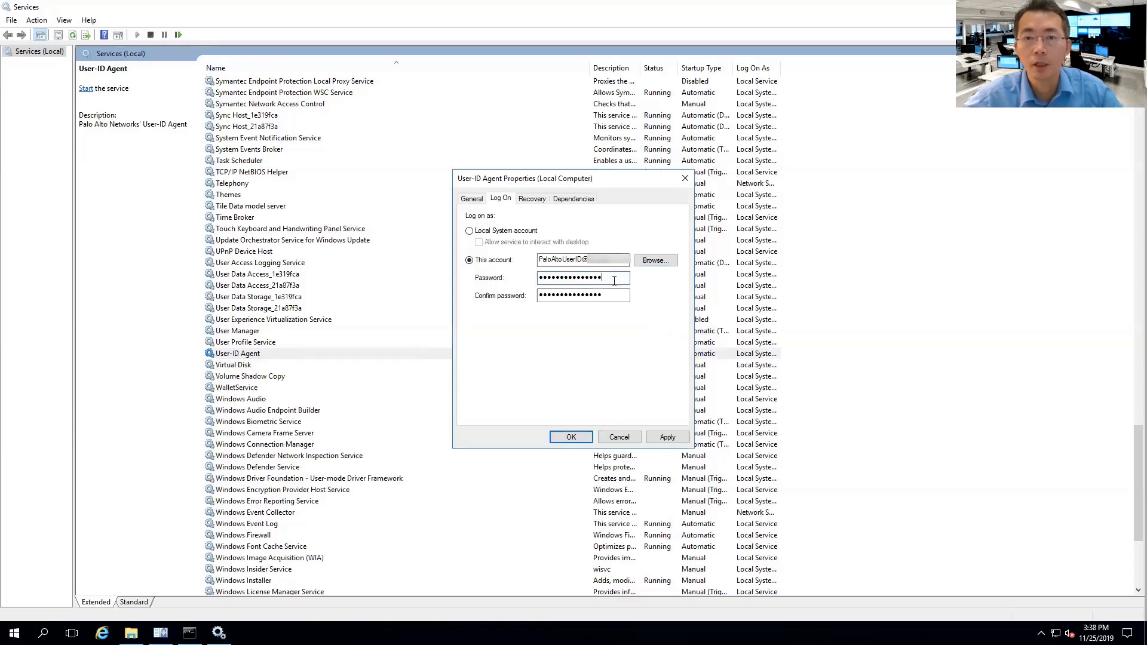
{"action": "left_click_drag", "start_coordinate": [615, 279], "coordinate": [371, 305]}
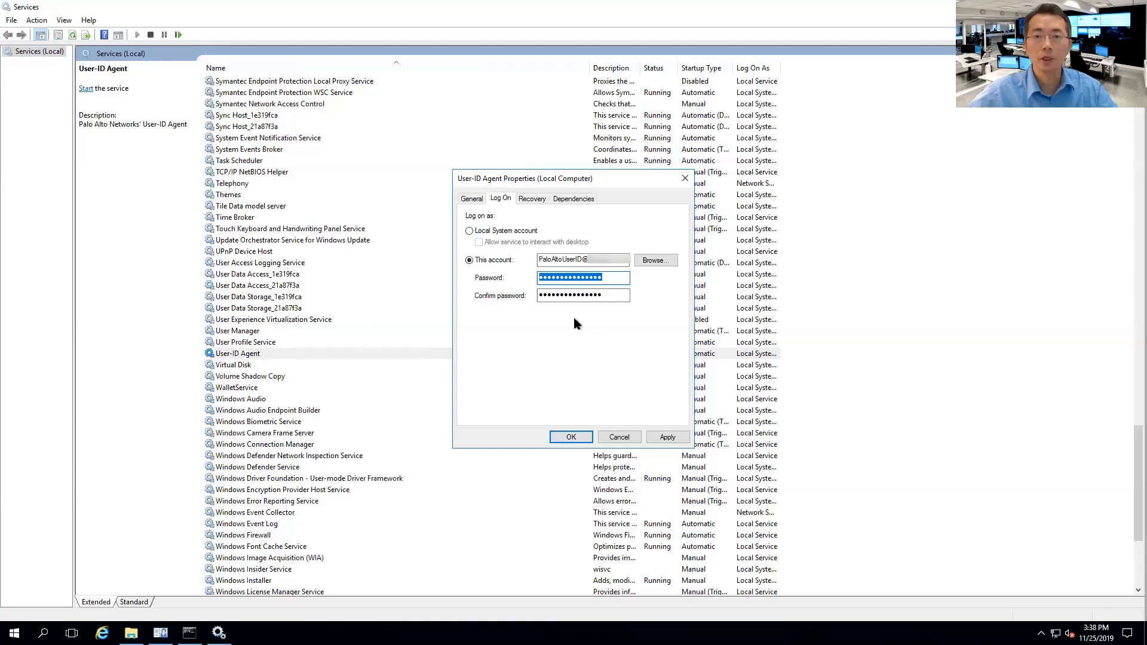
{"action": "left_click", "coordinate": [612, 277]}
{"action": "left_click_drag", "start_coordinate": [612, 277], "coordinate": [494, 272]}
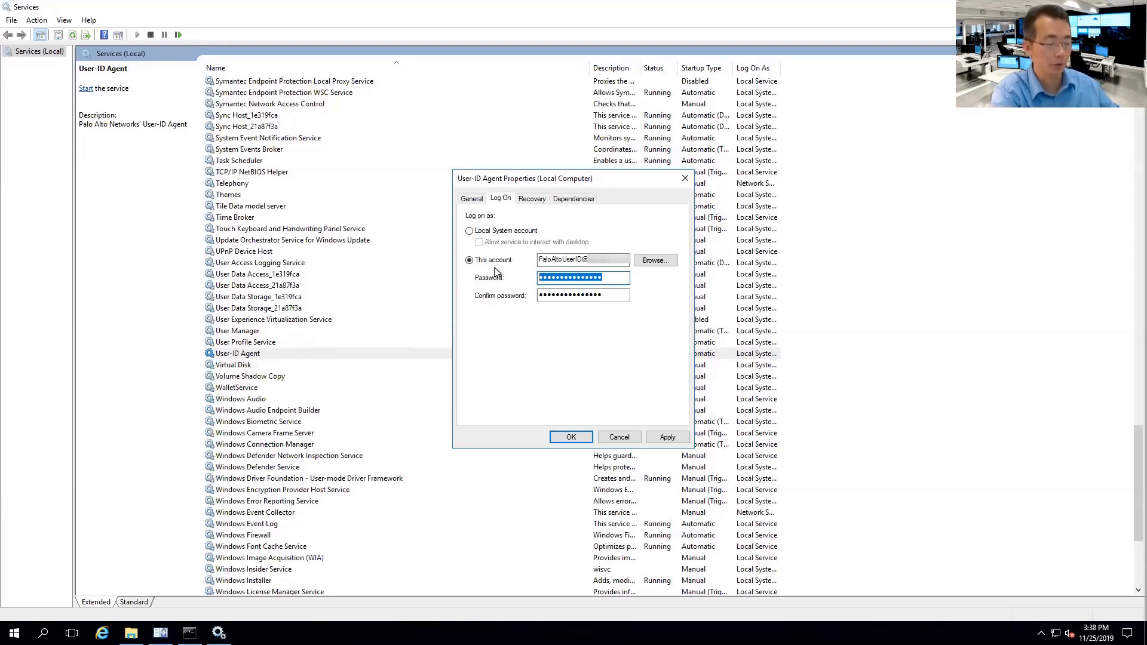
{"action": "type", "text": "*"}
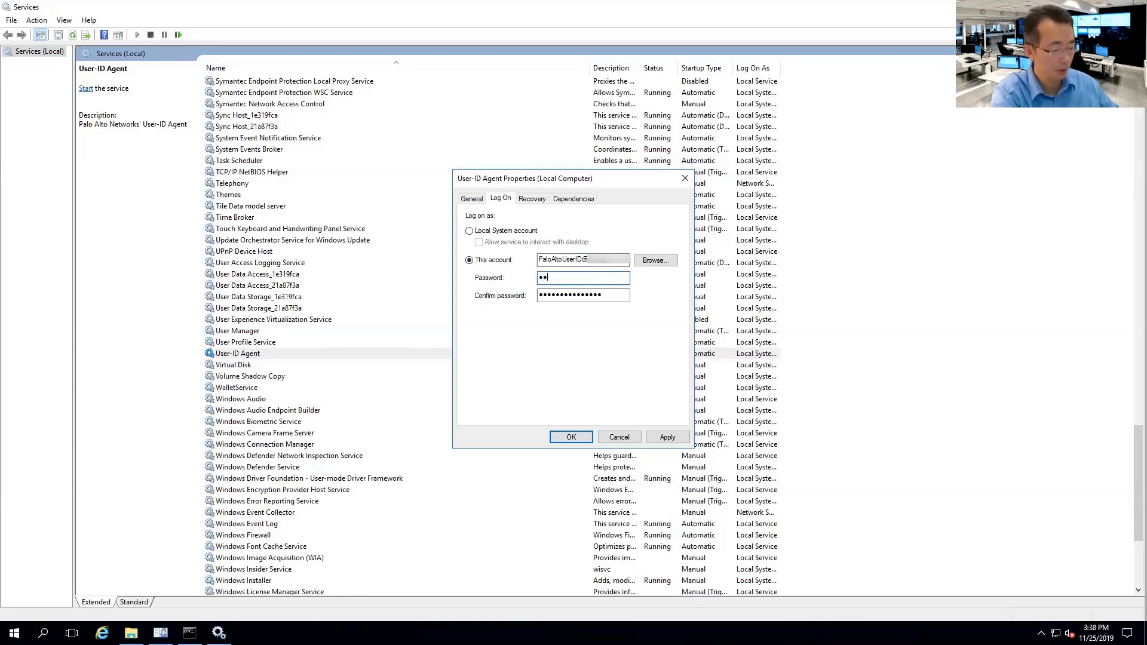
{"action": "type", "text": "**"}
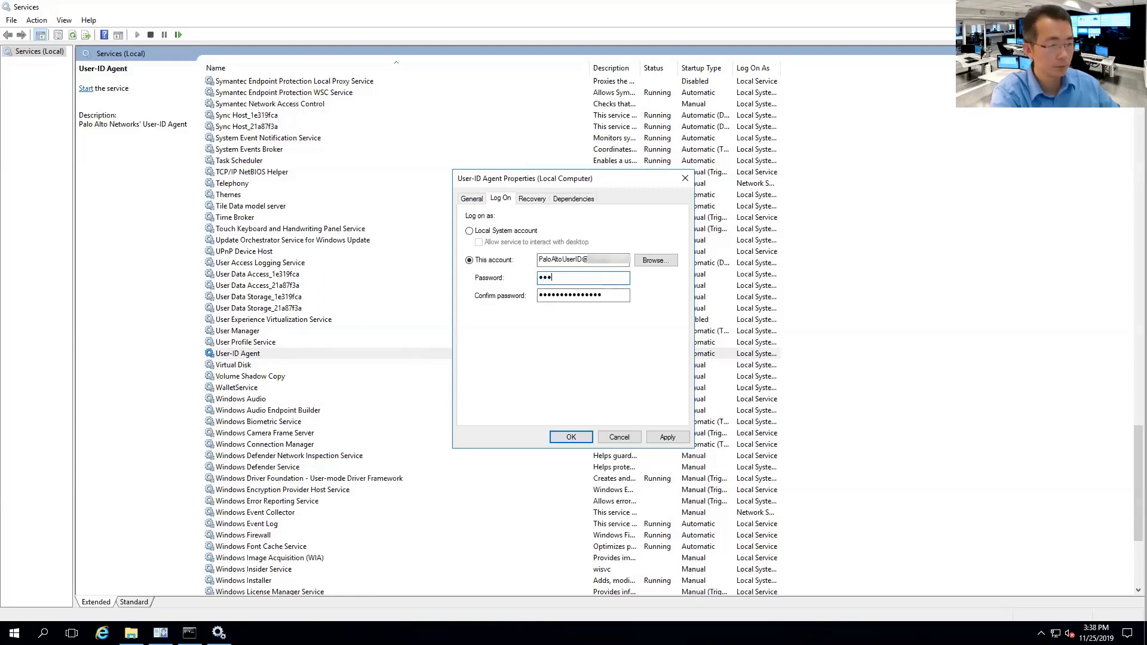
{"action": "type", "text": "*******"}
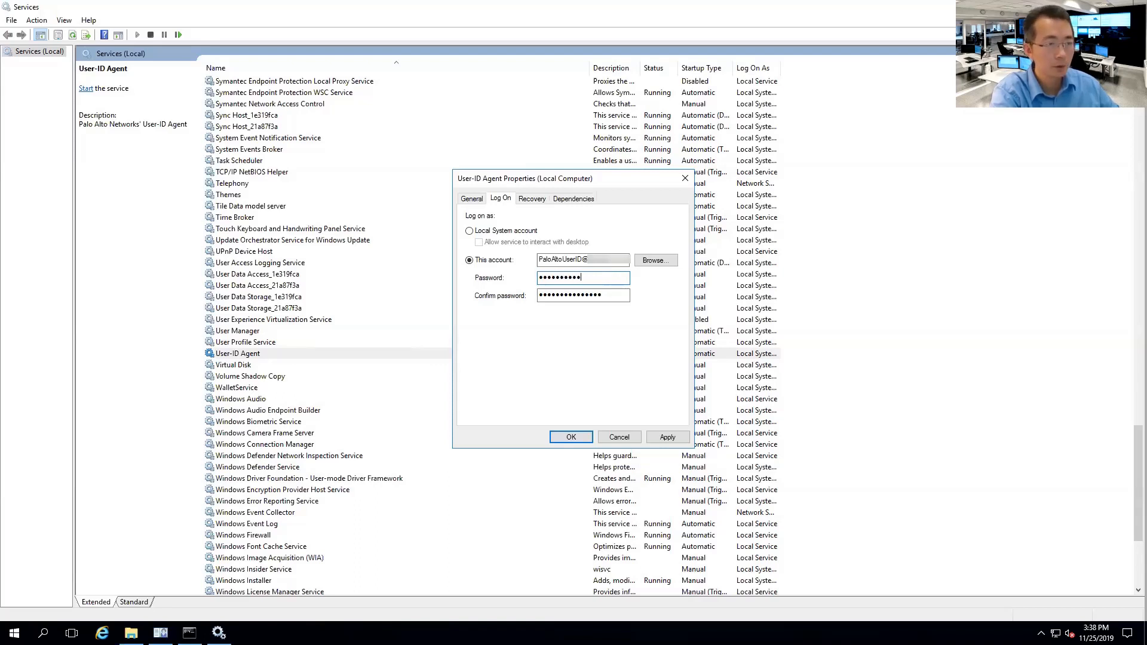
{"action": "type", "text": "**"}
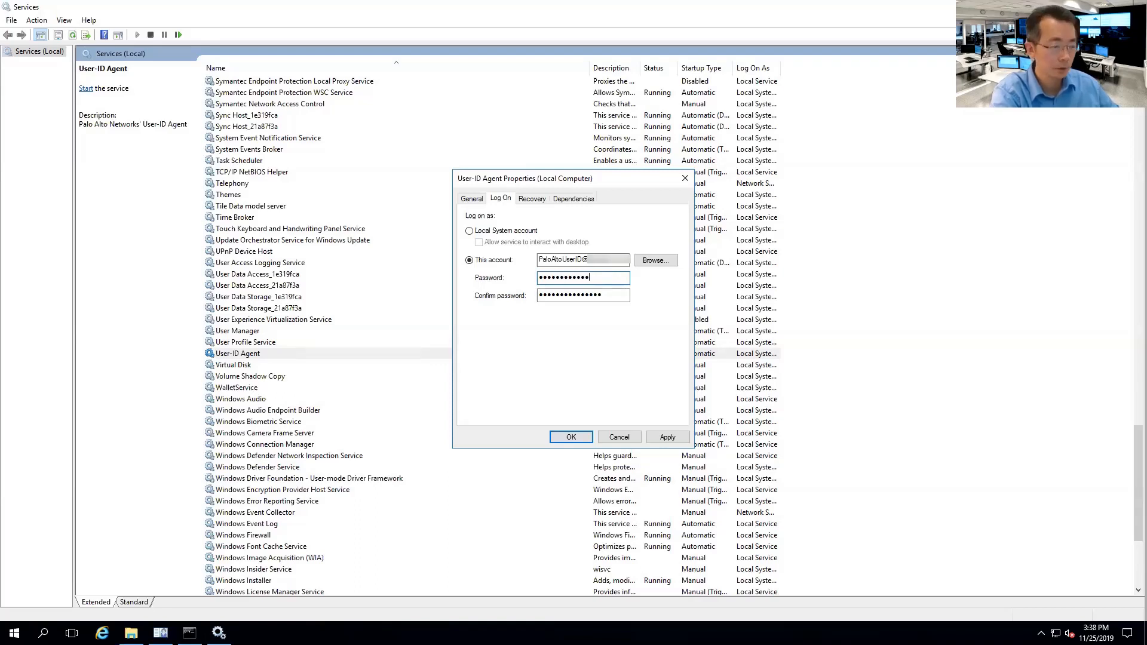
{"action": "key", "text": "Tab"}
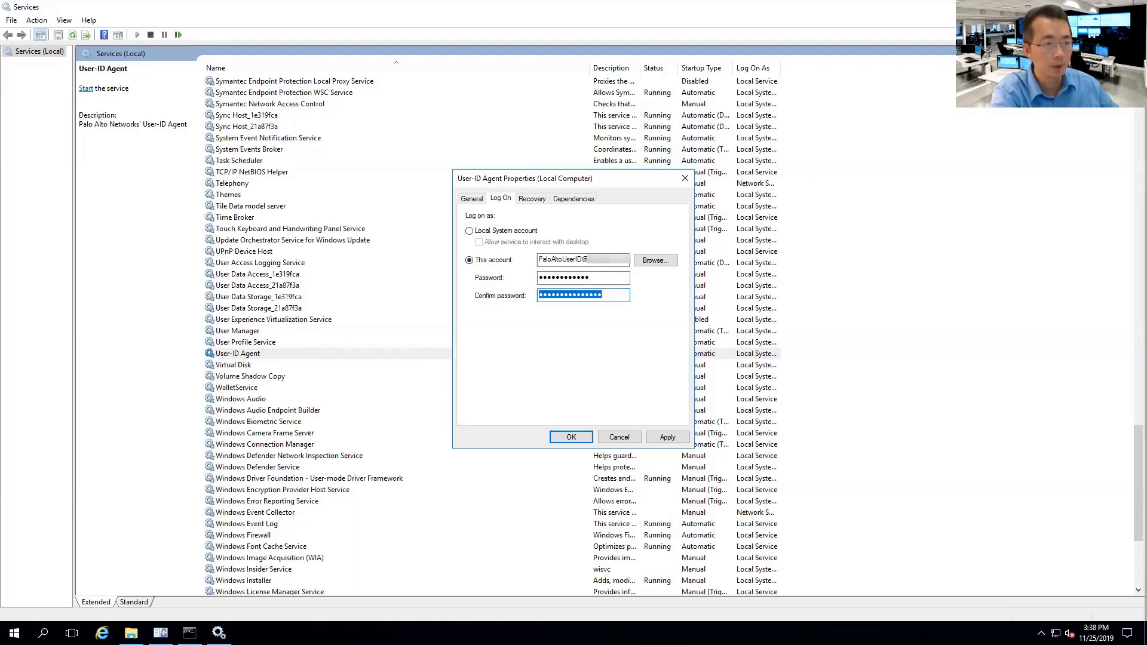
{"action": "left_click", "coordinate": [573, 436]}
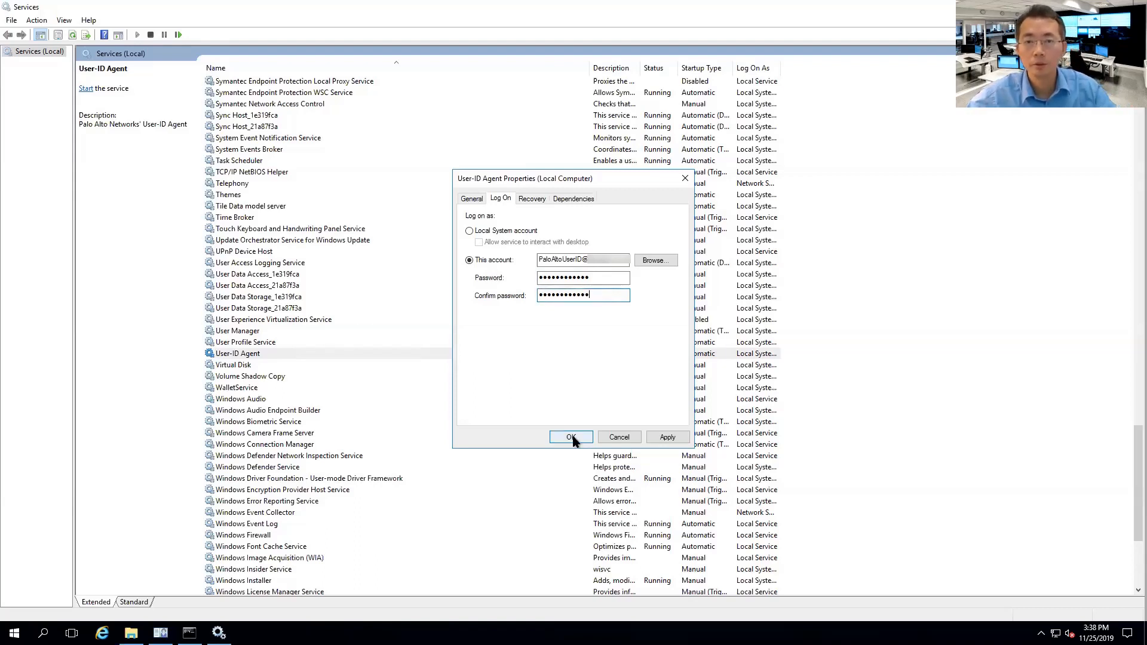
Start the User-ID Agent service with its new logon account.
{"action": "right_click", "coordinate": [417, 353]}
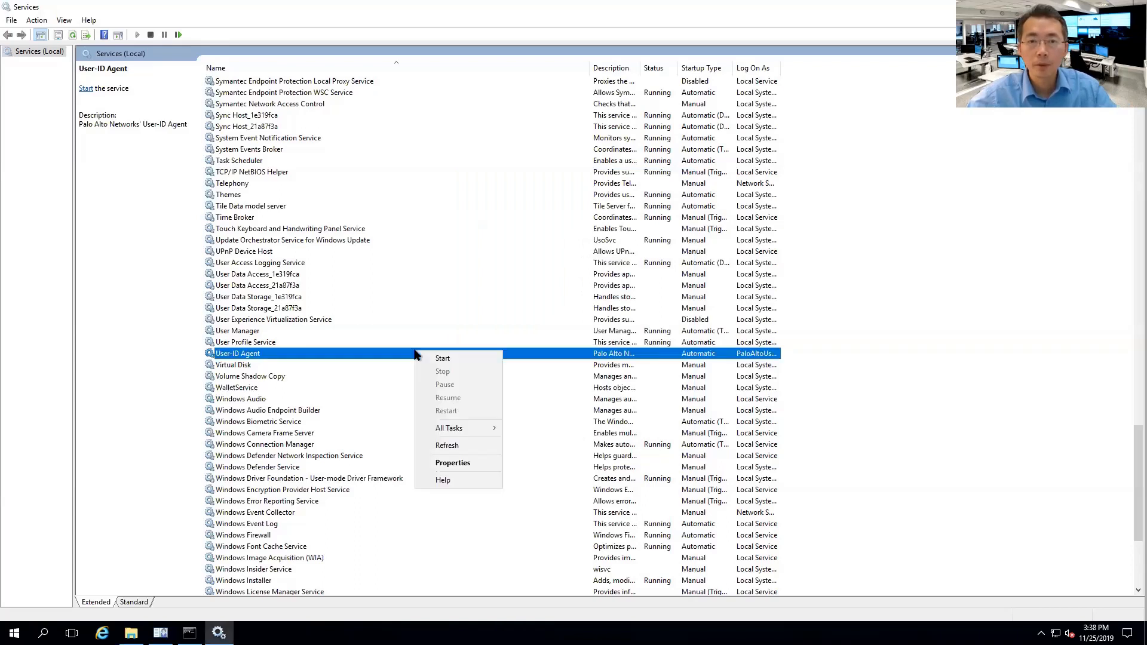
{"action": "left_click", "coordinate": [442, 359]}
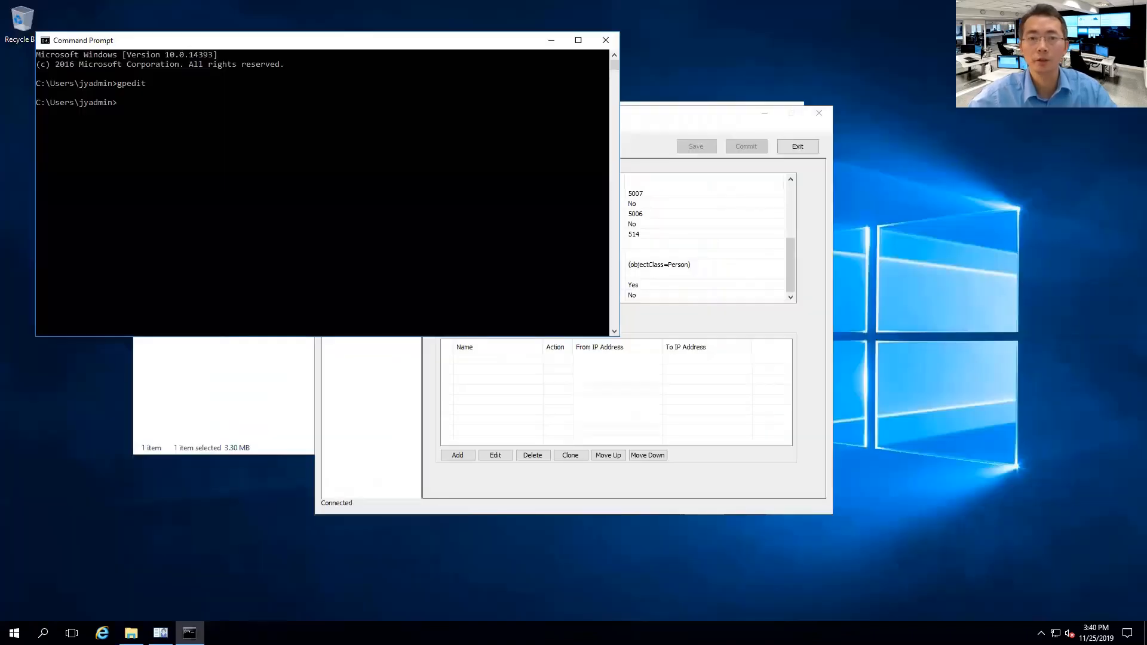
Return to the User-ID Agent window and auto-discover the domain controllers for the Discovery server list.
{"action": "left_click", "coordinate": [663, 382]}
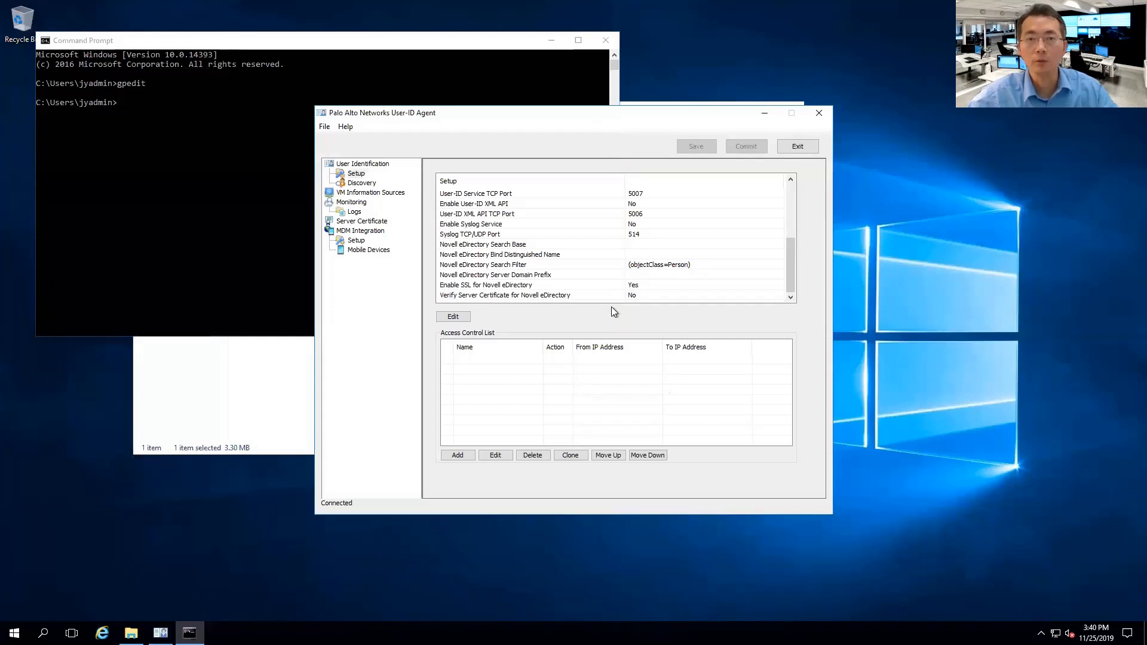
{"action": "left_click_drag", "start_coordinate": [789, 258], "coordinate": [792, 224]}
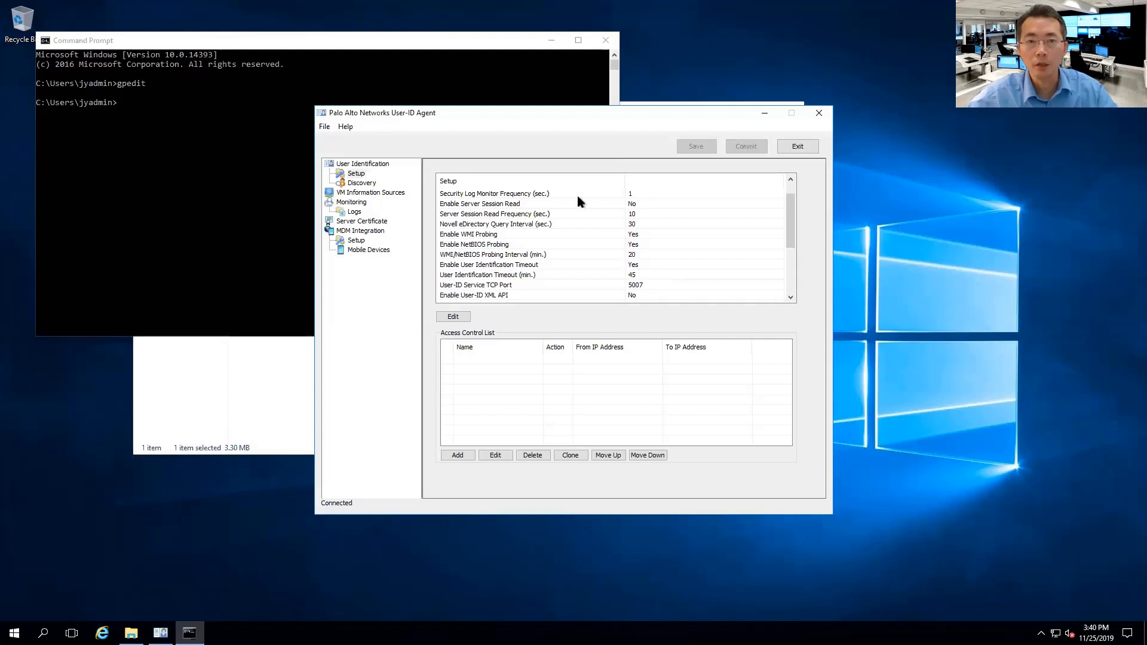
{"action": "left_click", "coordinate": [371, 184]}
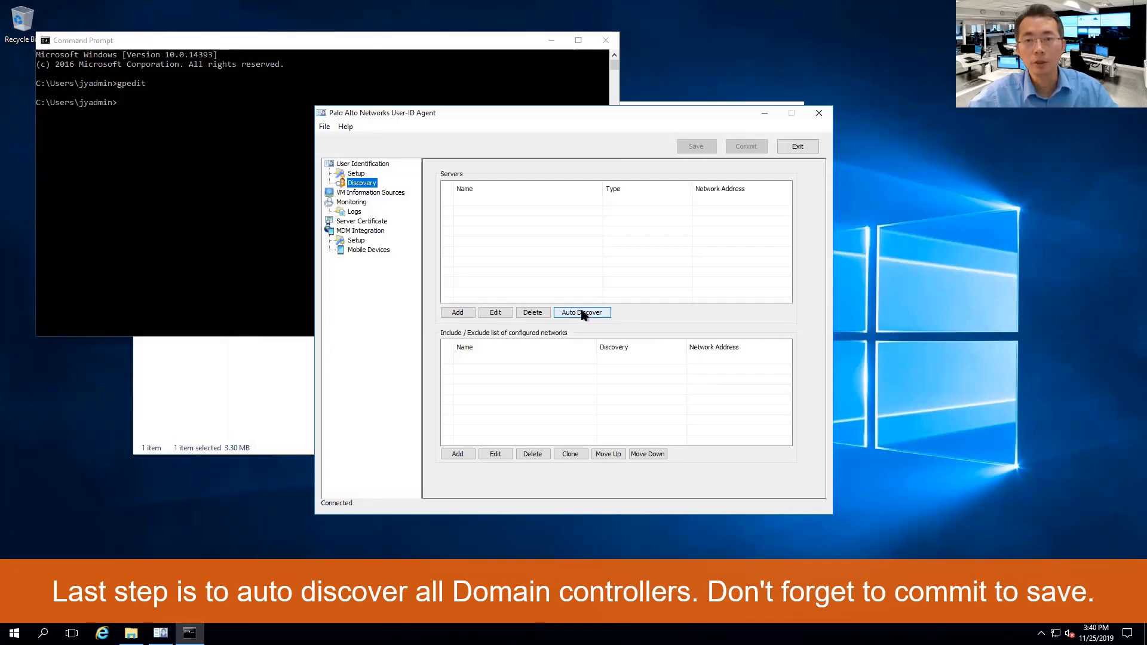
{"action": "left_click", "coordinate": [583, 313]}
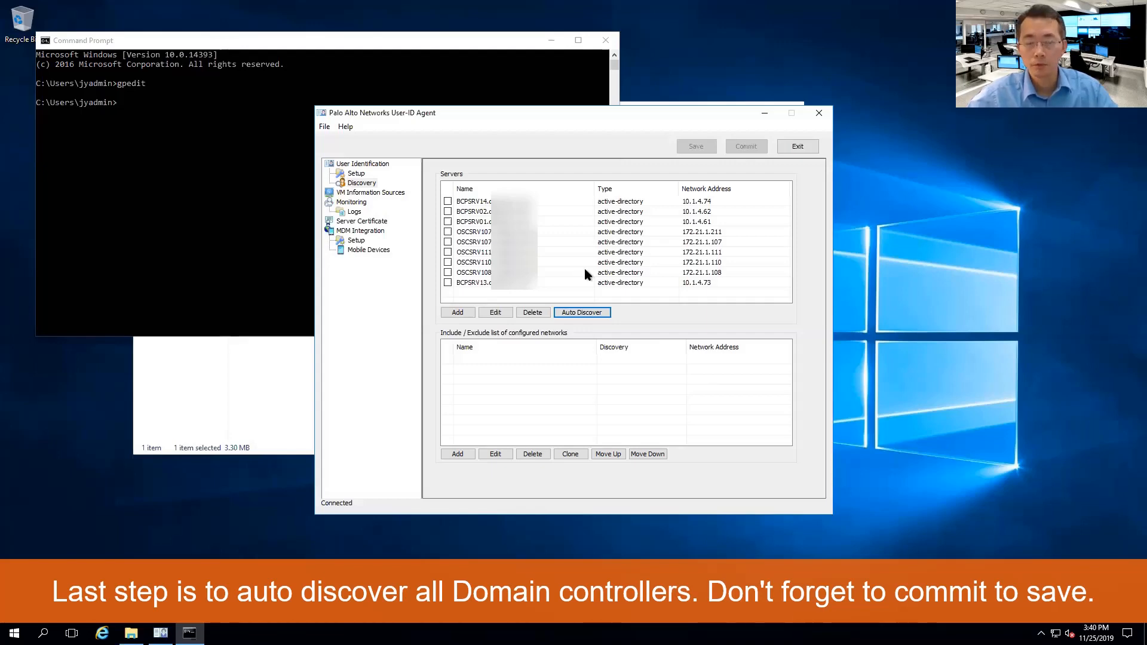
Commit the discovered domain controllers to the agent configuration and run auto-discovery of the servers again.
{"action": "left_click", "coordinate": [747, 149]}
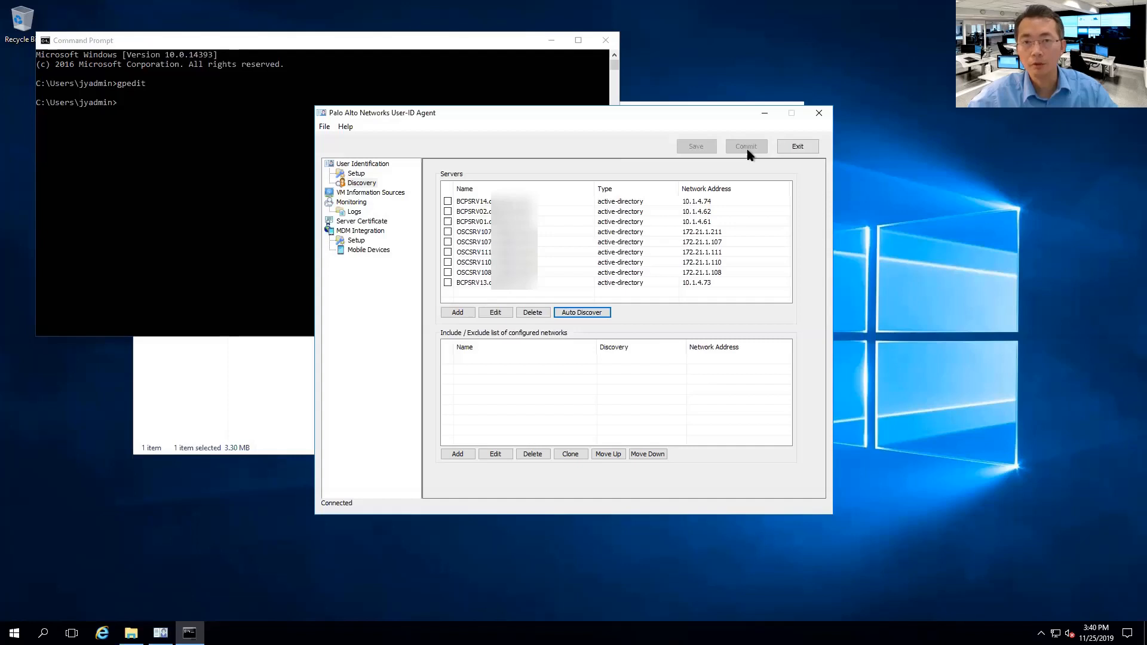
{"action": "left_click", "coordinate": [591, 312]}
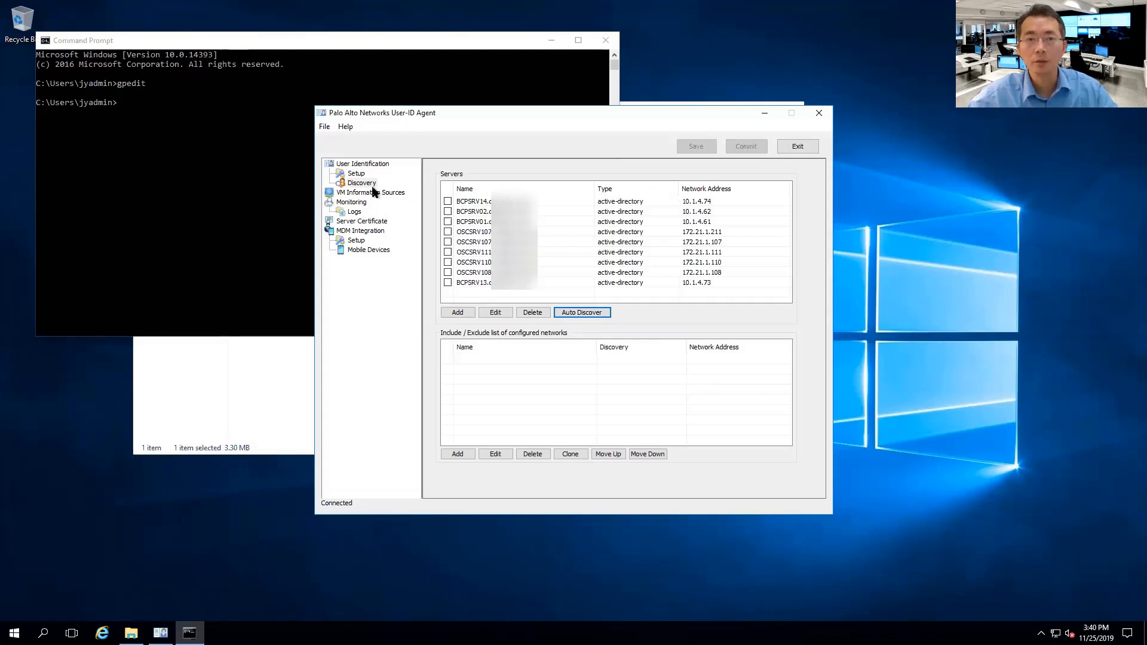
Examine the IP address to user mappings in the agent's list of discovered users.
{"action": "left_click", "coordinate": [359, 202]}
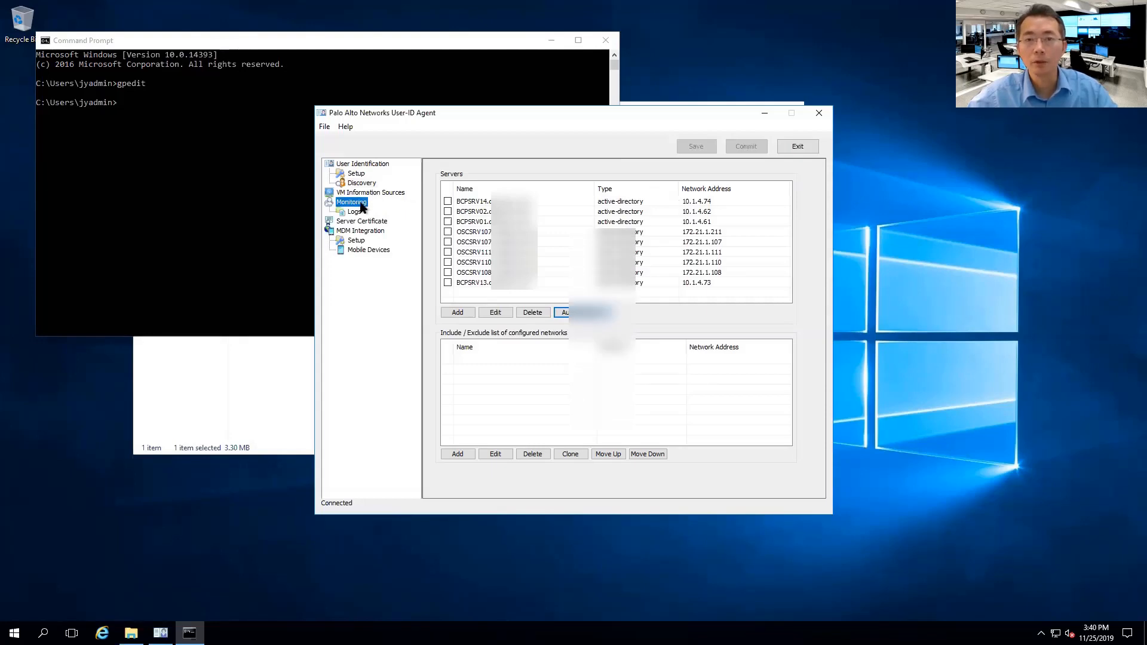
{"action": "scroll", "coordinate": [654, 288], "scroll_direction": "down", "scroll_amount": 10}
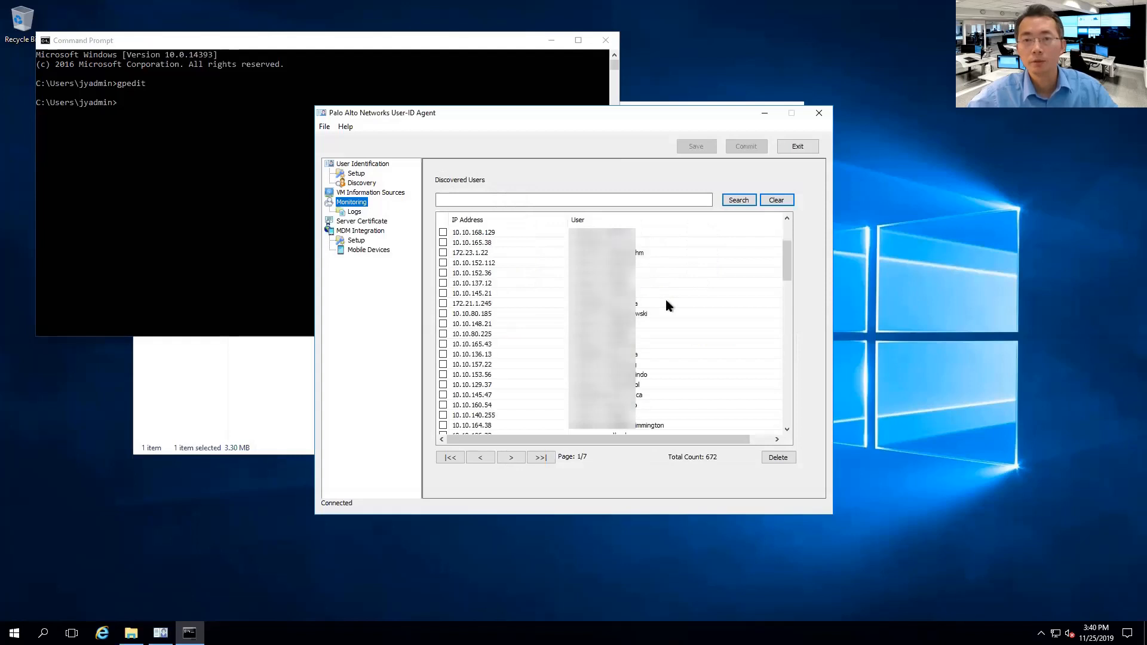
{"action": "scroll", "coordinate": [667, 301], "scroll_direction": "down", "scroll_amount": 20}
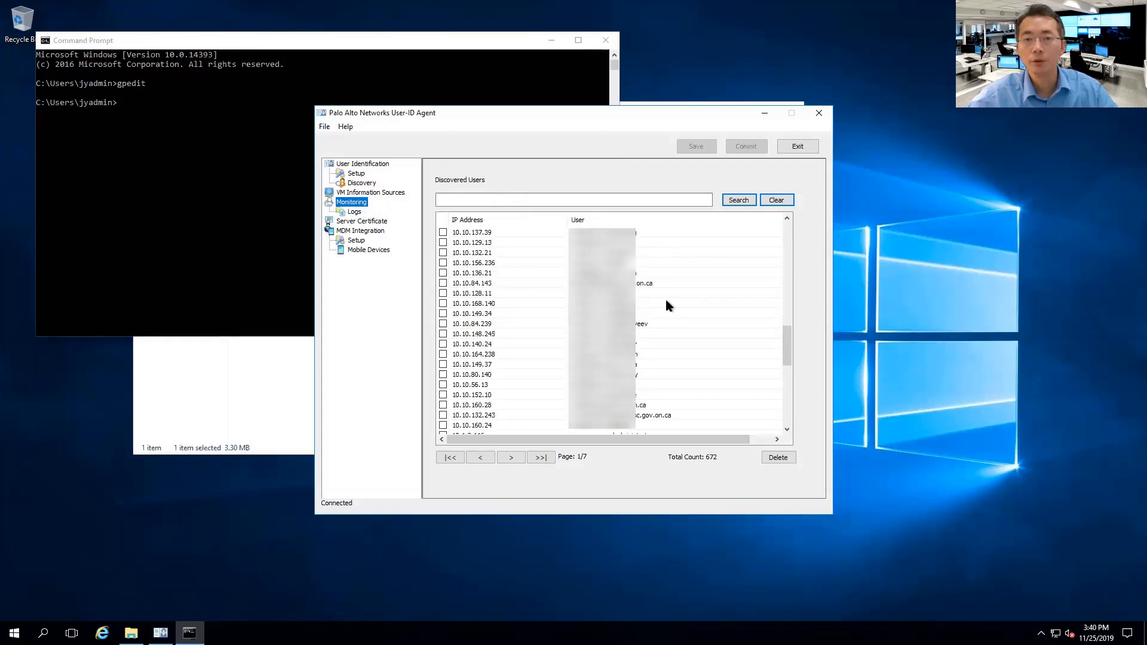
{"action": "scroll", "coordinate": [667, 305], "scroll_direction": "up", "scroll_amount": 20}
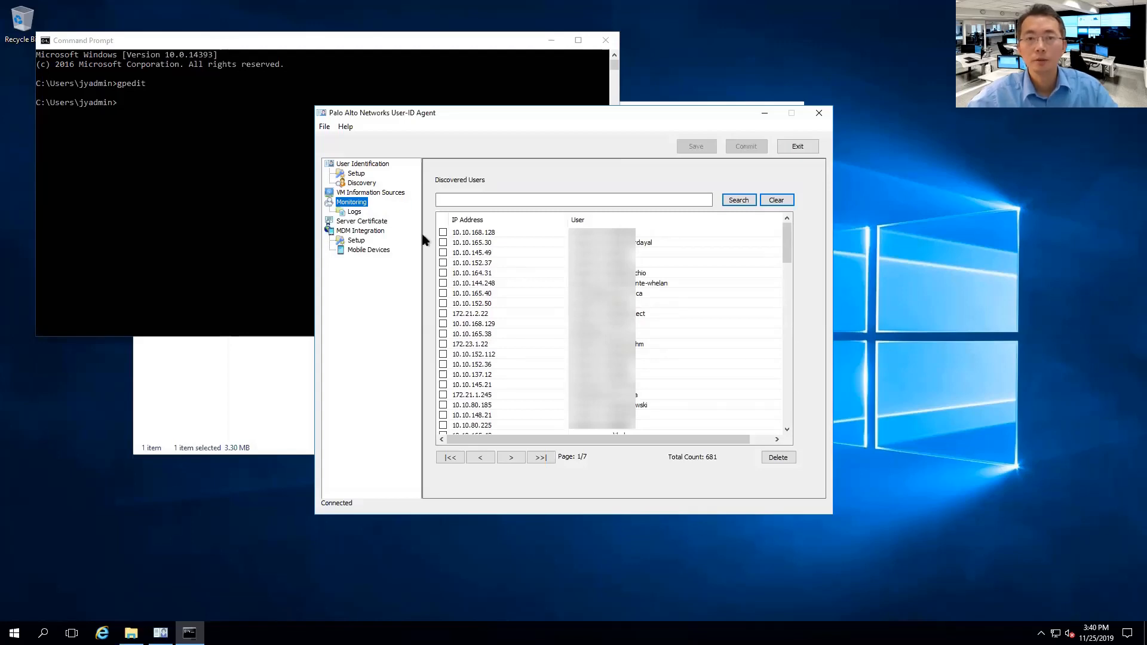
Check the agent status and connected servers, then compare the discovered users with the agent's setup settings, including the user identification timeout.
{"action": "left_click", "coordinate": [373, 166]}
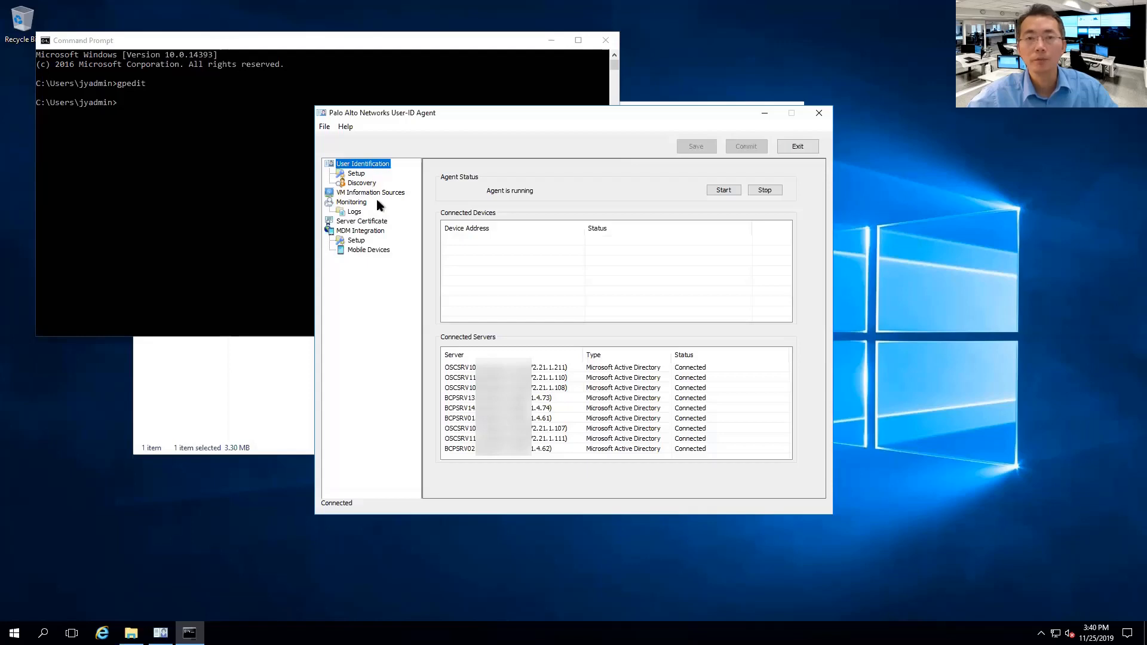
{"action": "left_click", "coordinate": [365, 184]}
{"action": "left_click", "coordinate": [368, 192]}
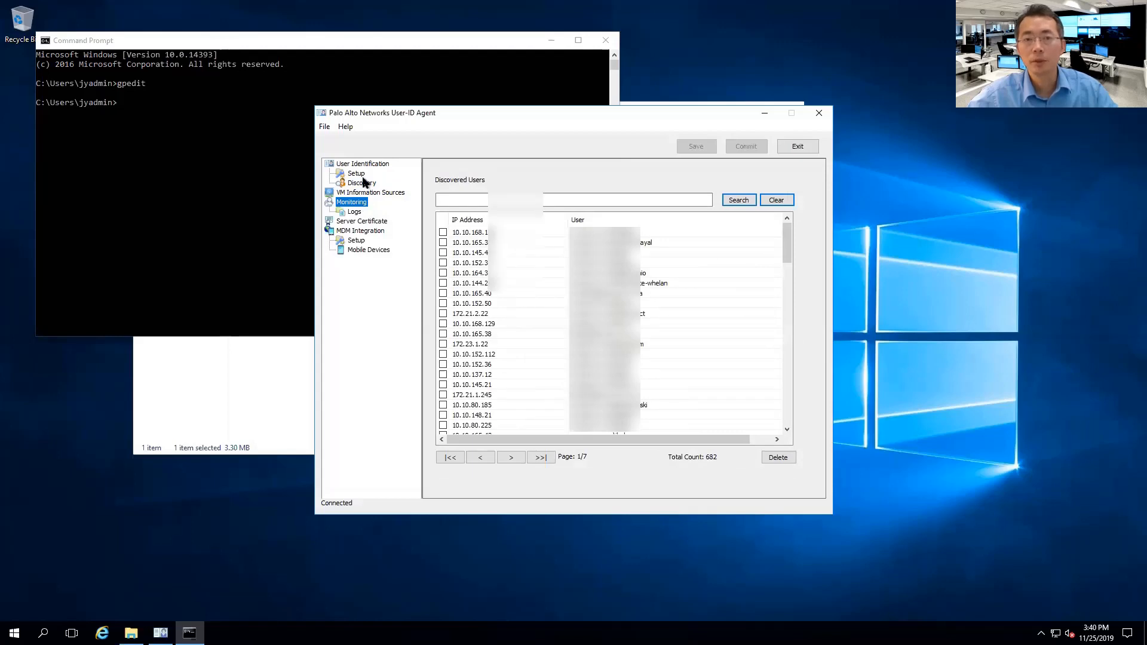
{"action": "left_click", "coordinate": [363, 182]}
{"action": "left_click", "coordinate": [358, 173]}
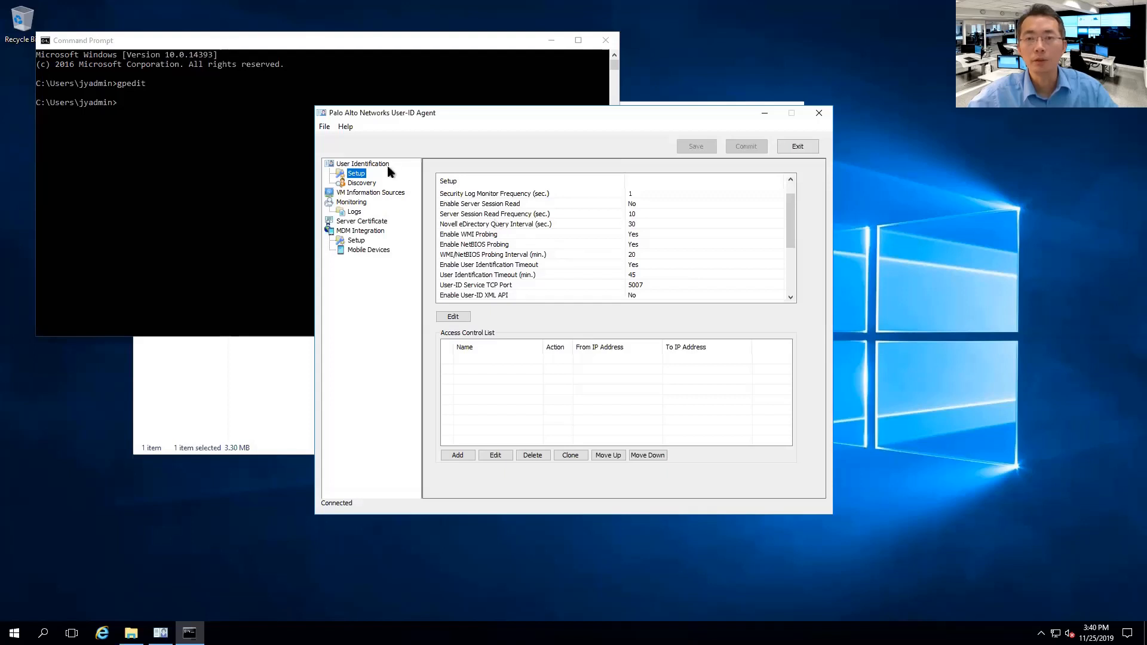
{"action": "left_click", "coordinate": [357, 203]}
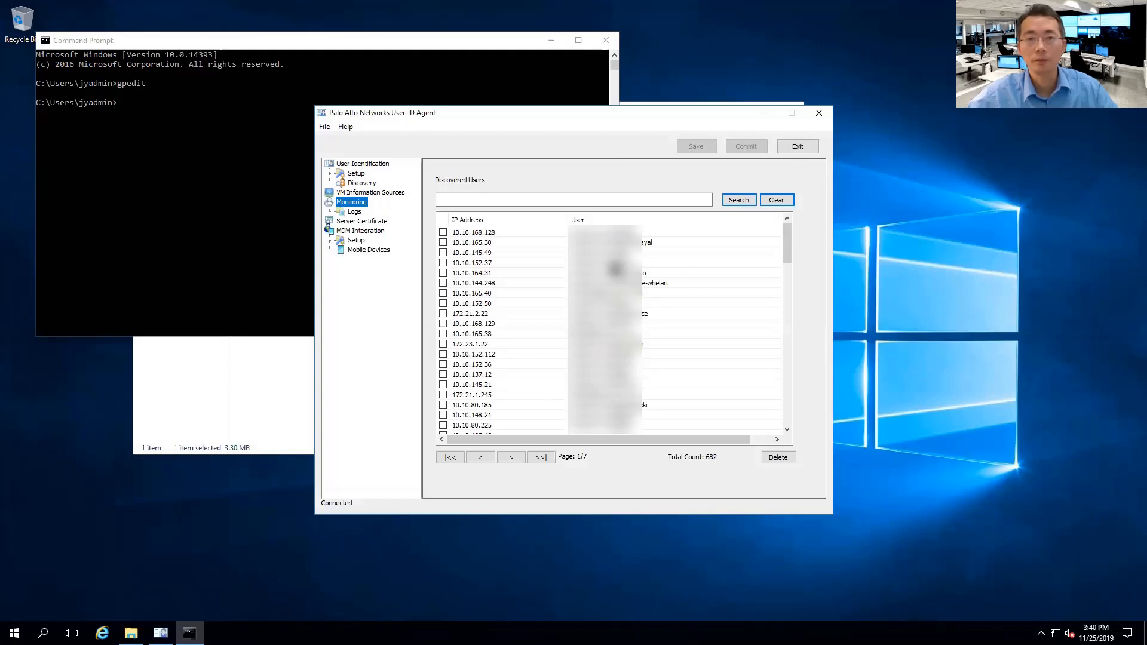
{"action": "left_click", "coordinate": [369, 175]}
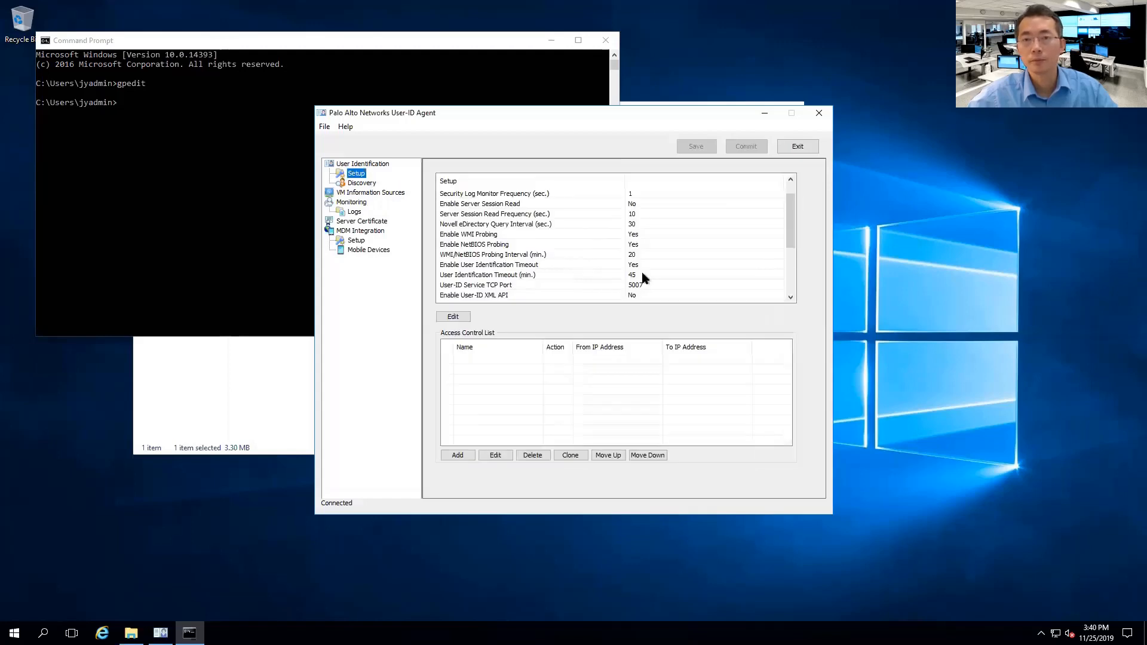